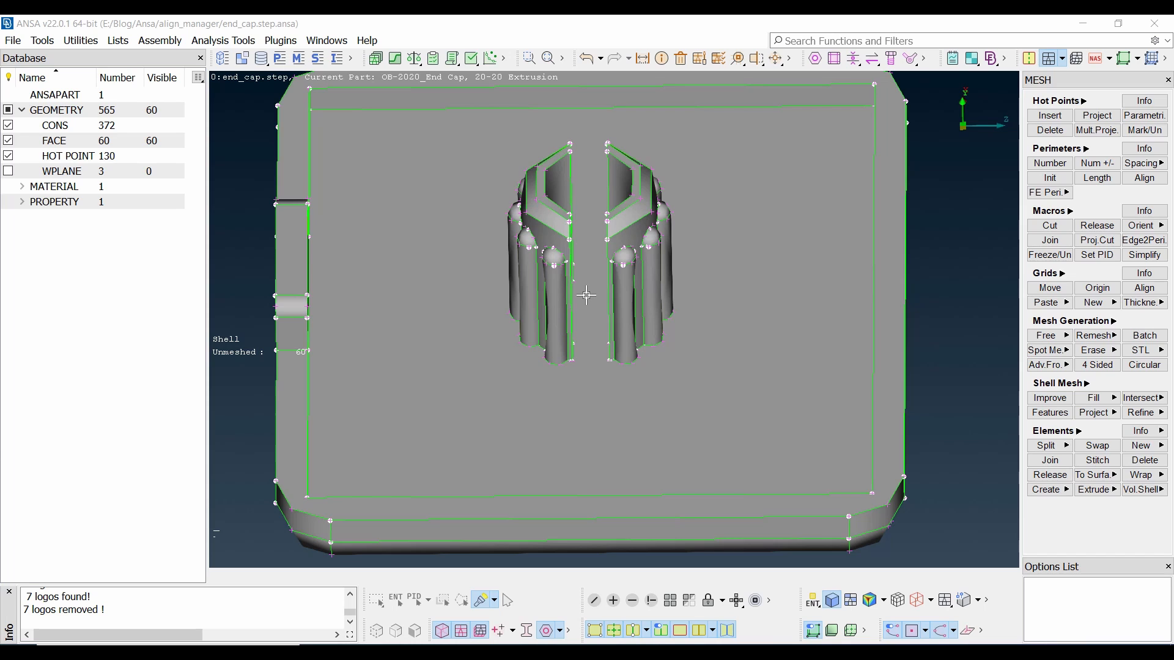
Step: Switch to the TOPO module
click(1029, 58)
click(1096, 255)
click(961, 258)
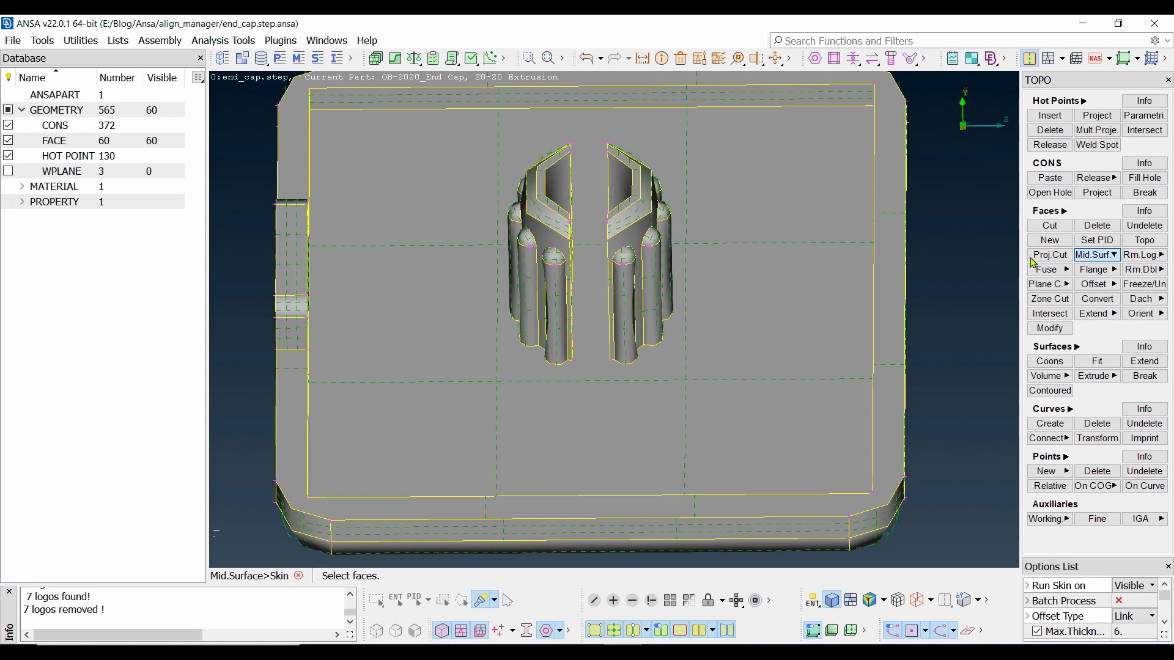
click(808, 450)
middle_click(755, 405)
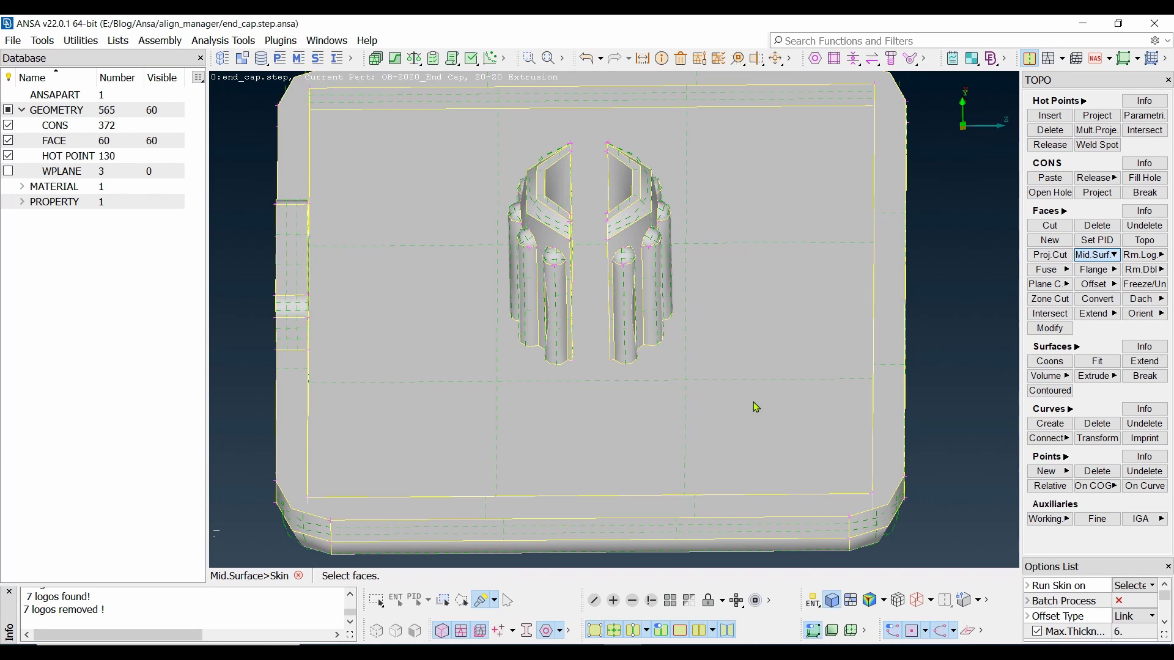
scroll(616, 322, up, 2)
scroll(617, 322, down, 5)
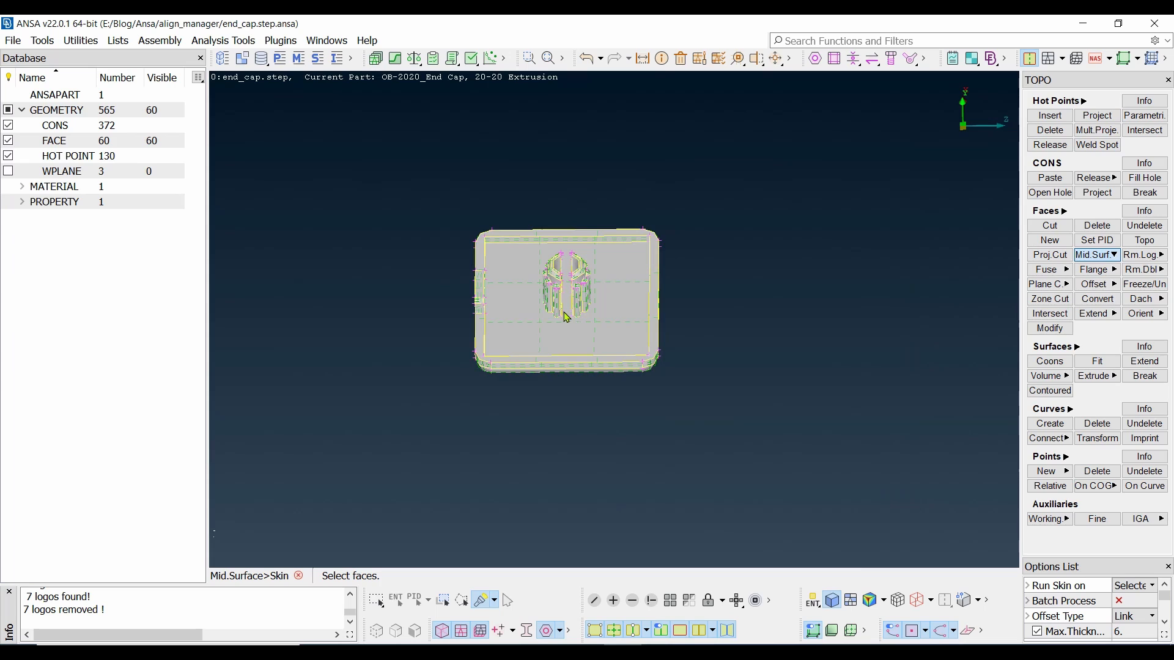
scroll(610, 270, up, 3)
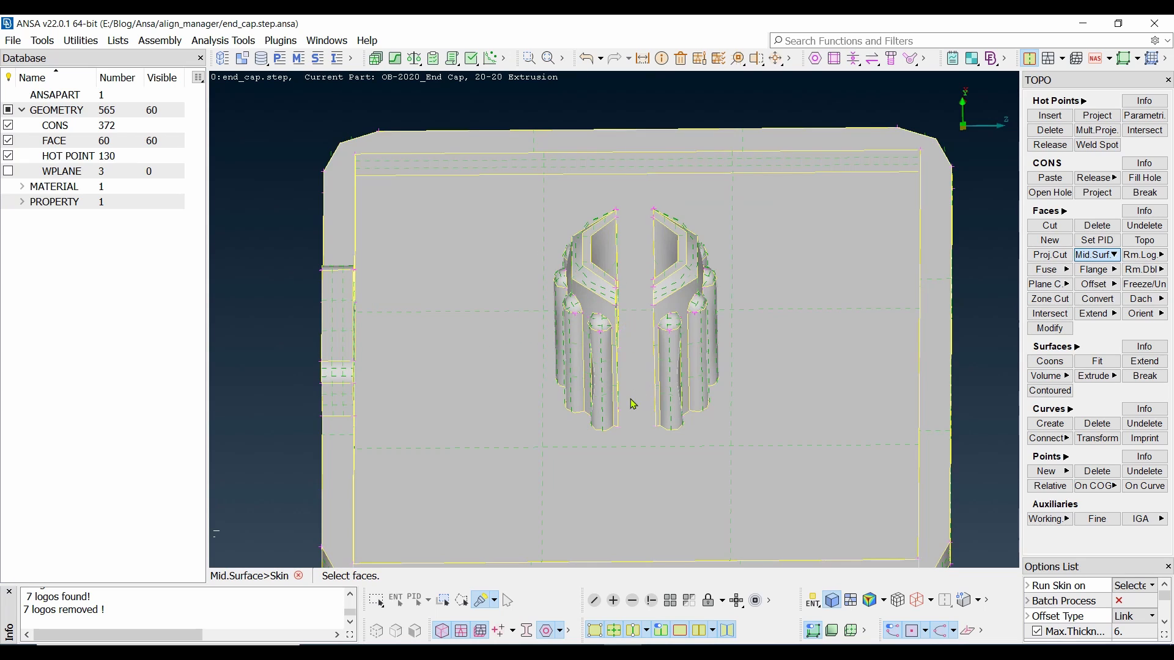
ctrl+drag(629, 399, 629, 357)
scroll(629, 357, up, 3)
scroll(636, 385, down, 5)
scroll(639, 367, up, 3)
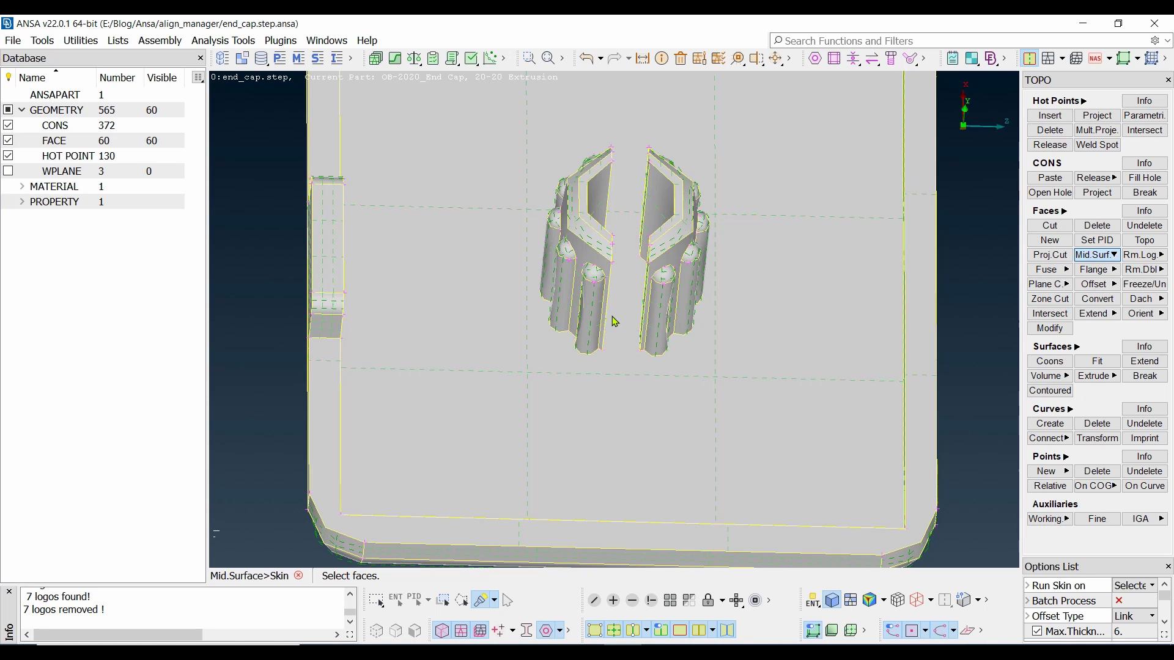
Step: Run the Geometry check on the visible end cap faces, then close the Checks Manager
click(470, 58)
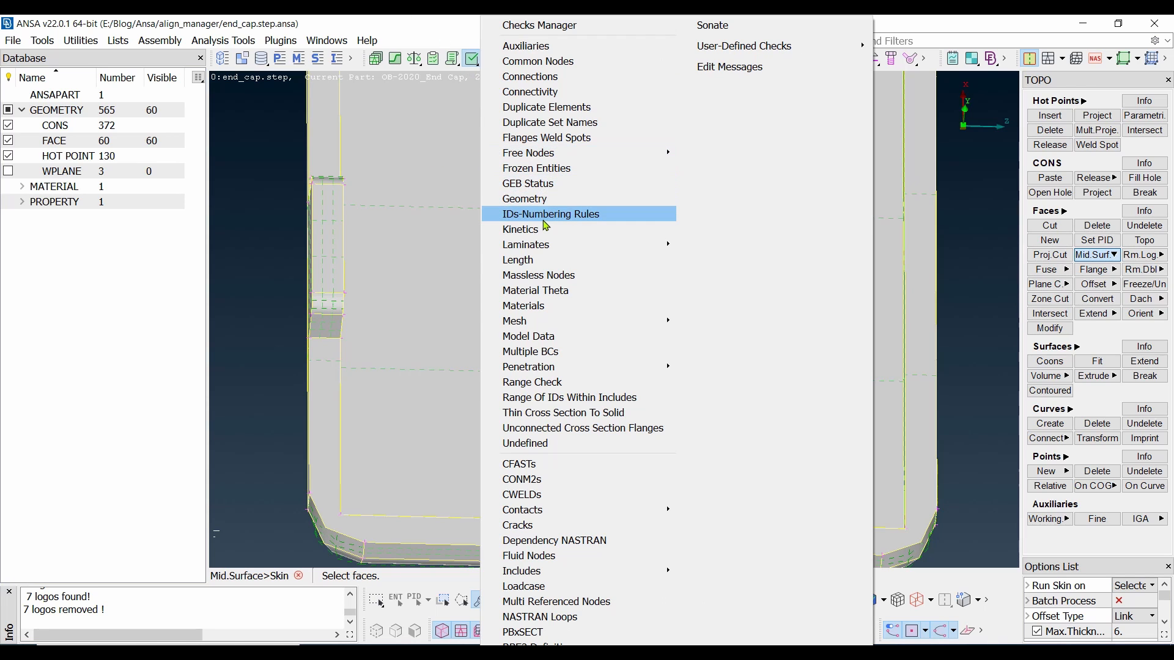
click(525, 199)
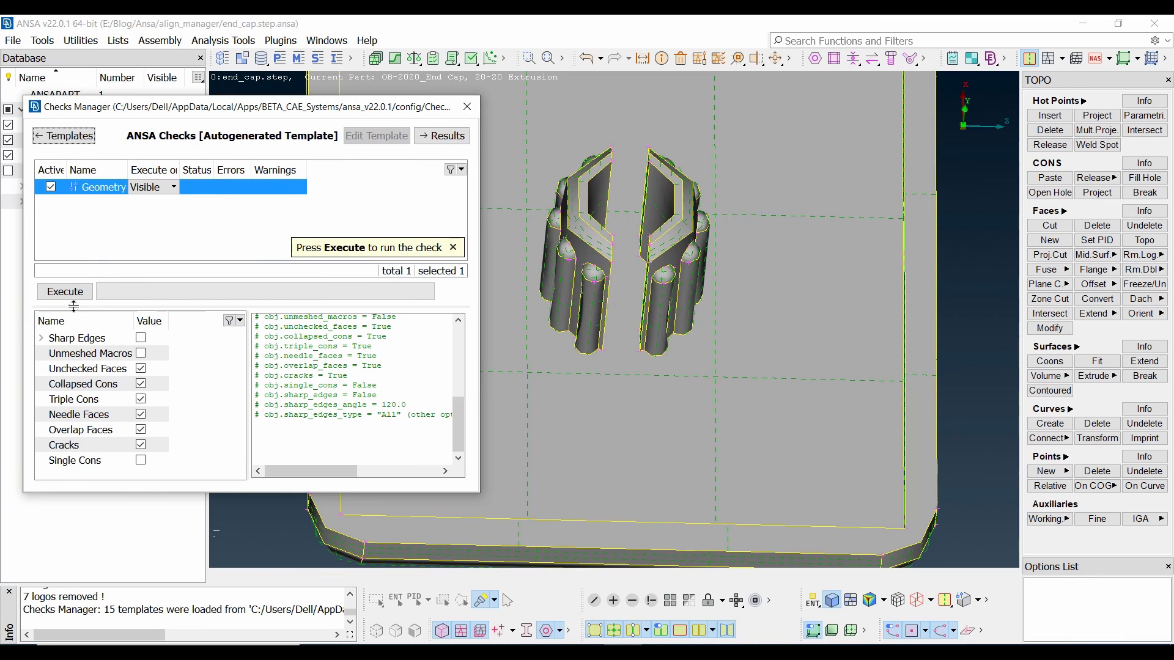
click(68, 292)
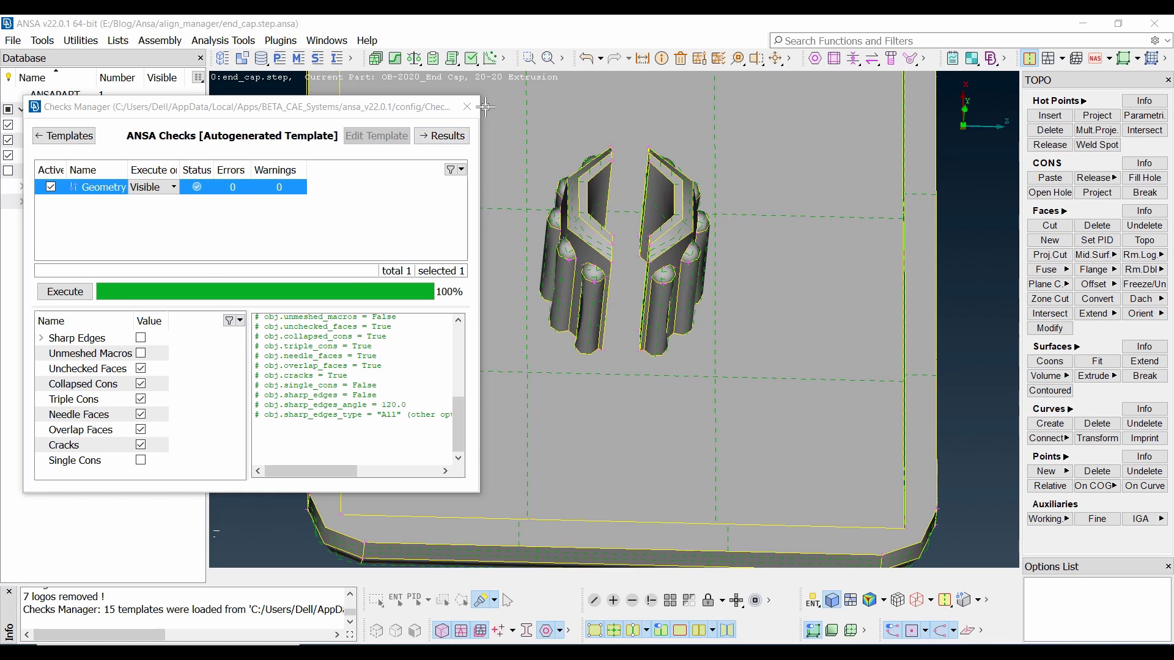
click(467, 106)
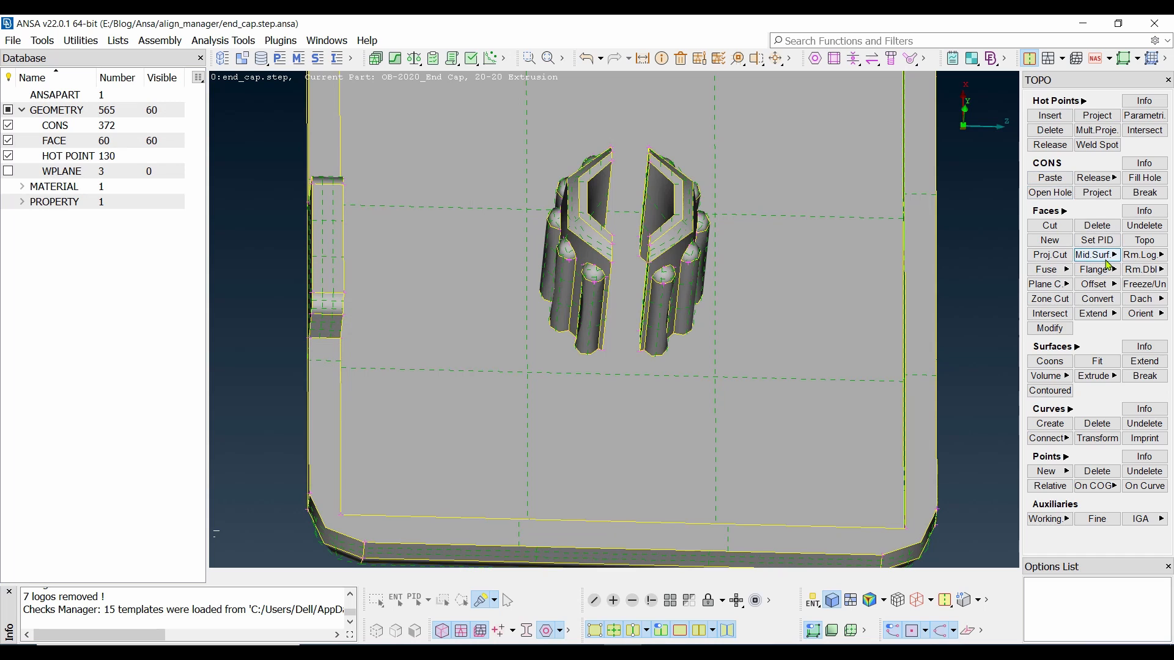
Step: Run the mid-surface Skin command on all end cap faces and confirm the selection to open area editing
click(1108, 264)
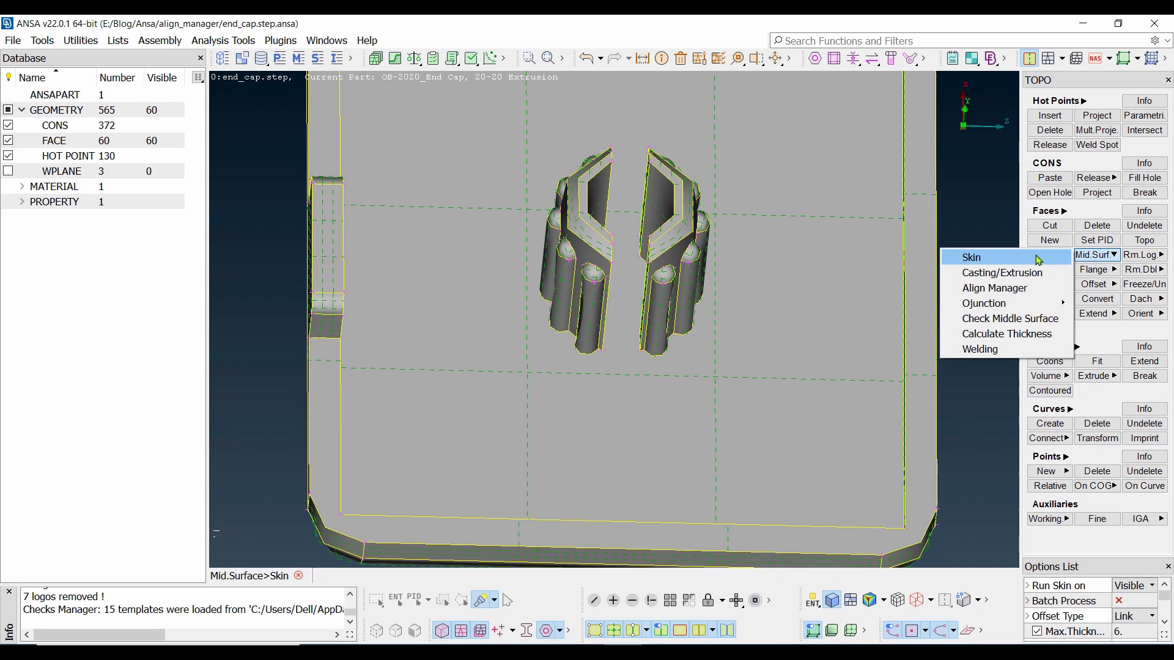
click(1036, 258)
click(792, 313)
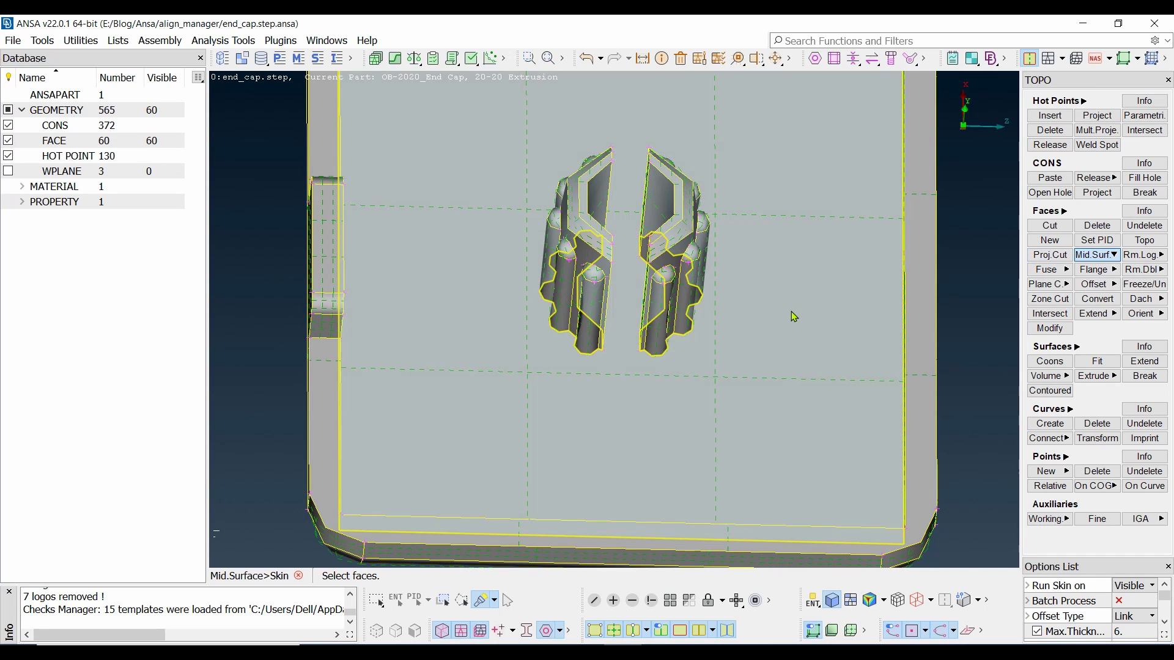
middle_click(791, 310)
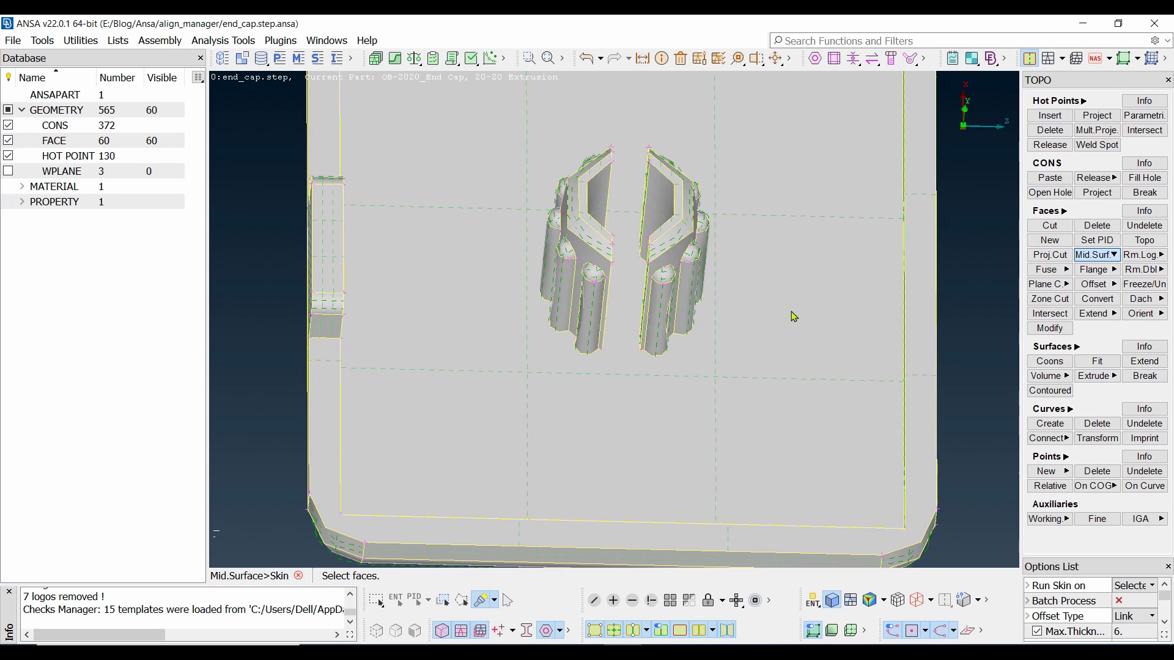
scroll(659, 347, down, 5)
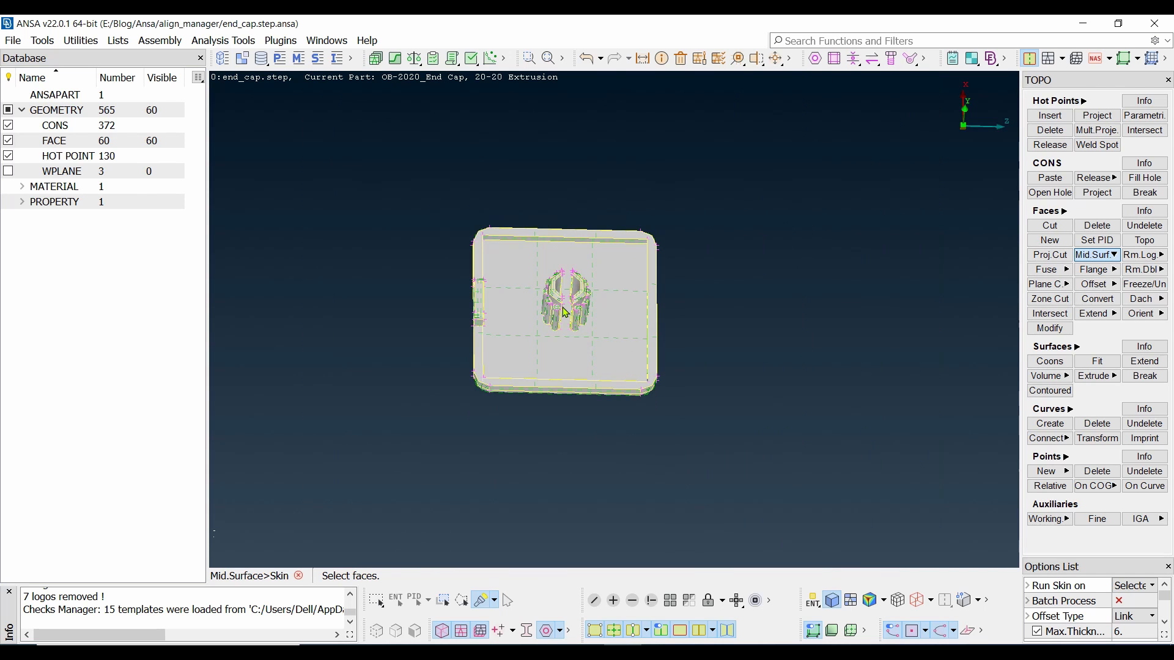
scroll(659, 346, up, 2)
ctrl+drag(633, 334, 623, 289)
scroll(623, 290, up, 6)
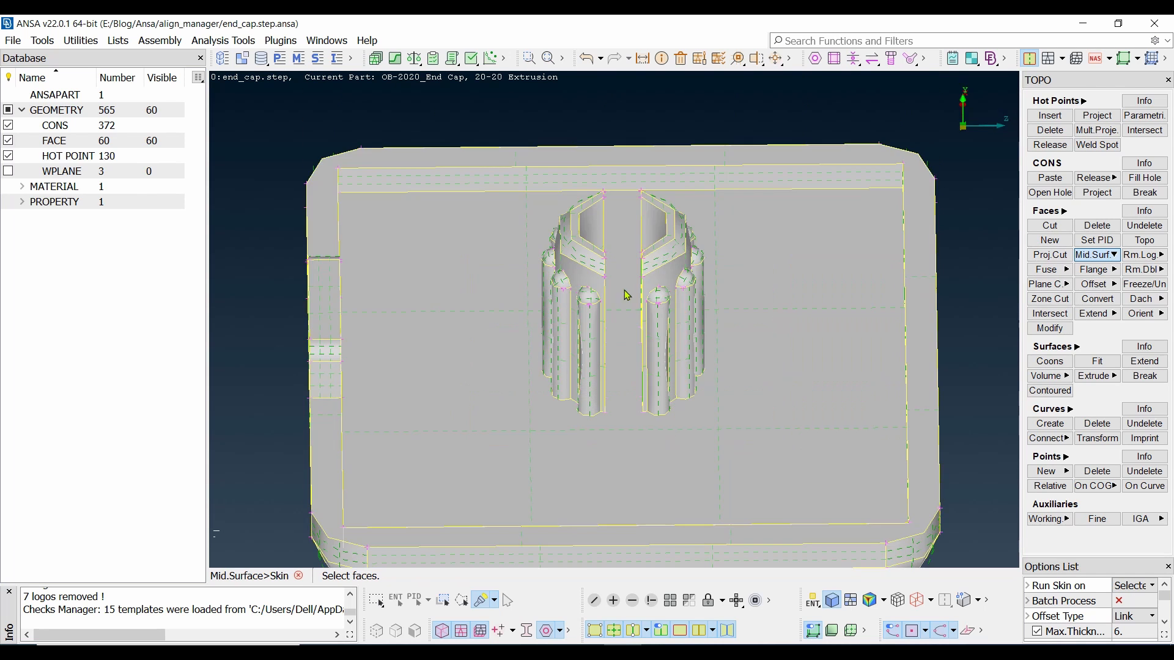
scroll(618, 324, down, 6)
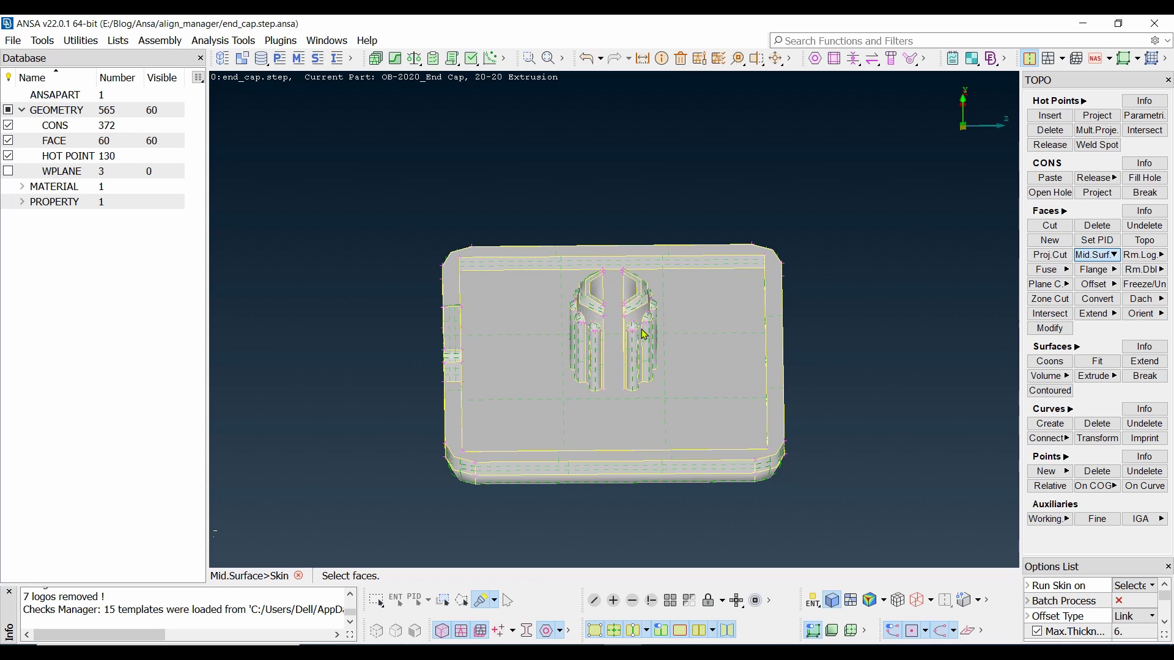
middle_click(644, 345)
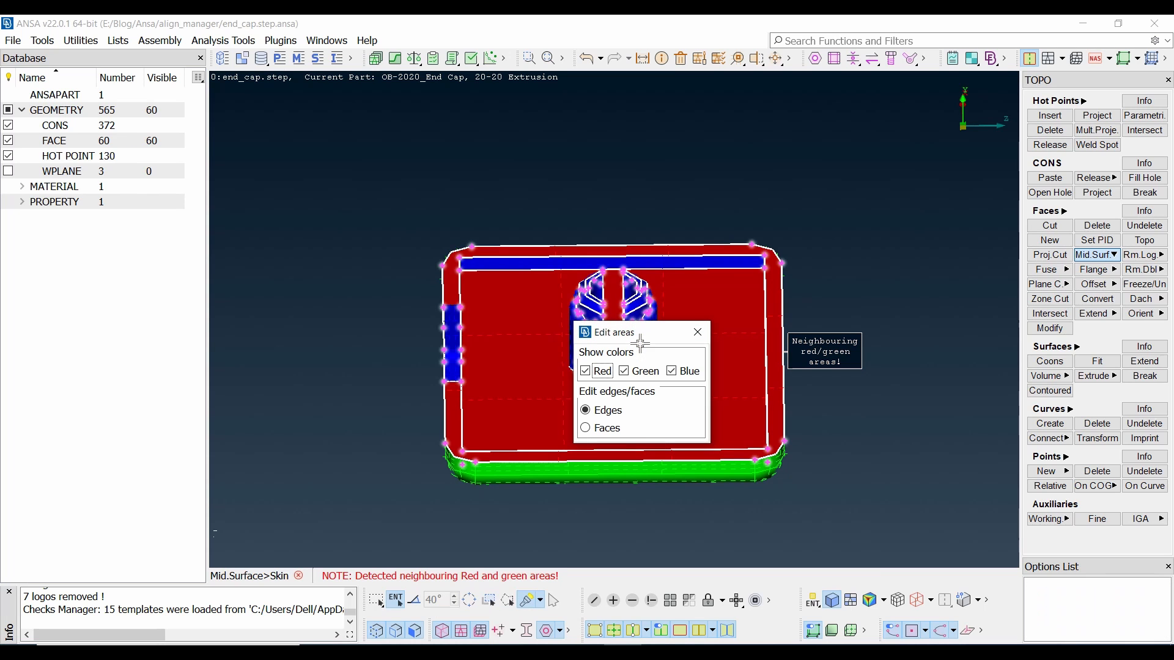
Step: Move the Edit areas dialog clear of the model and examine the boundaries between the coloured skin areas around the end cap
scroll(644, 310, up, 5)
scroll(646, 321, down, 5)
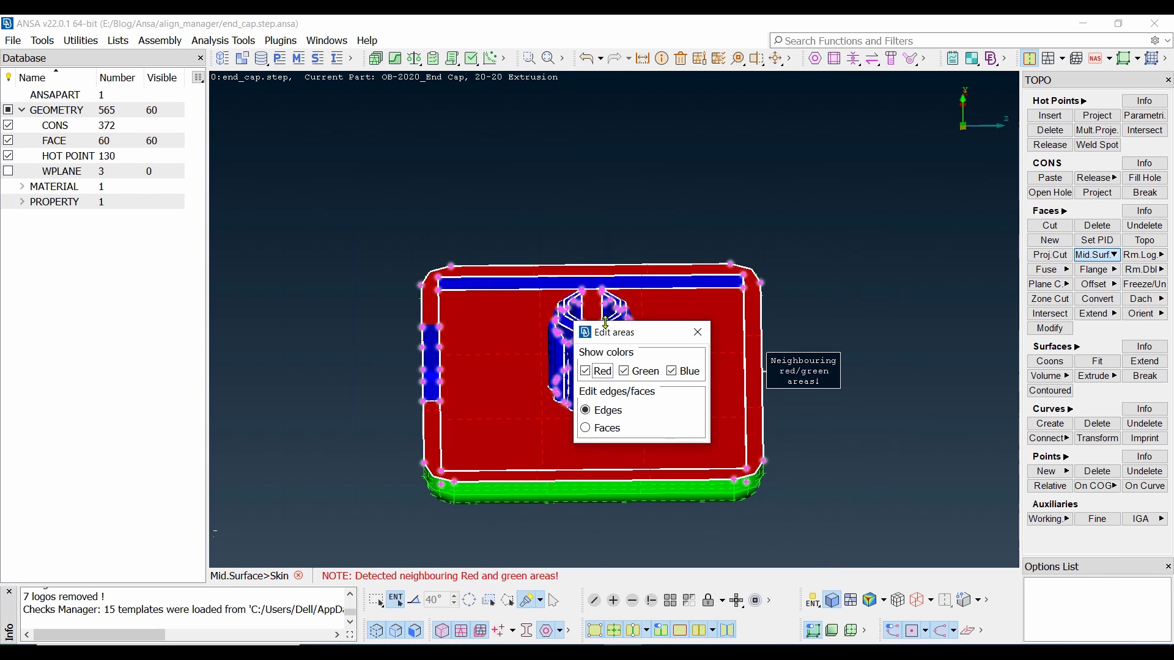
drag(649, 332, 888, 256)
scroll(624, 322, up, 6)
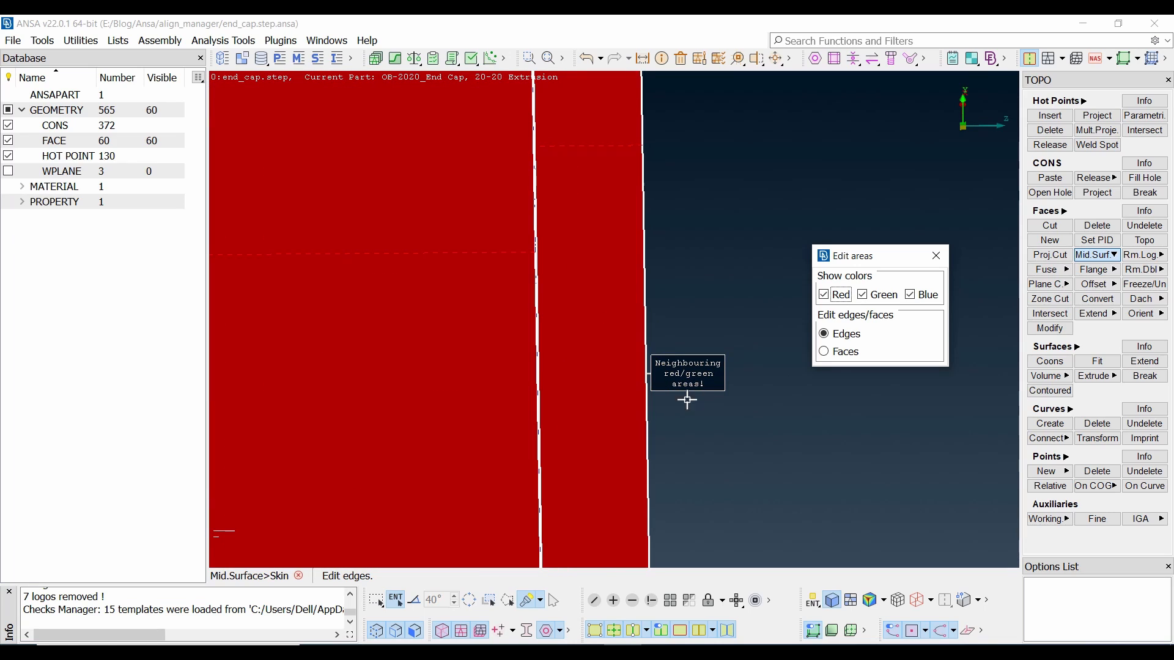
ctrl+drag(624, 414, 634, 383)
scroll(563, 328, down, 3)
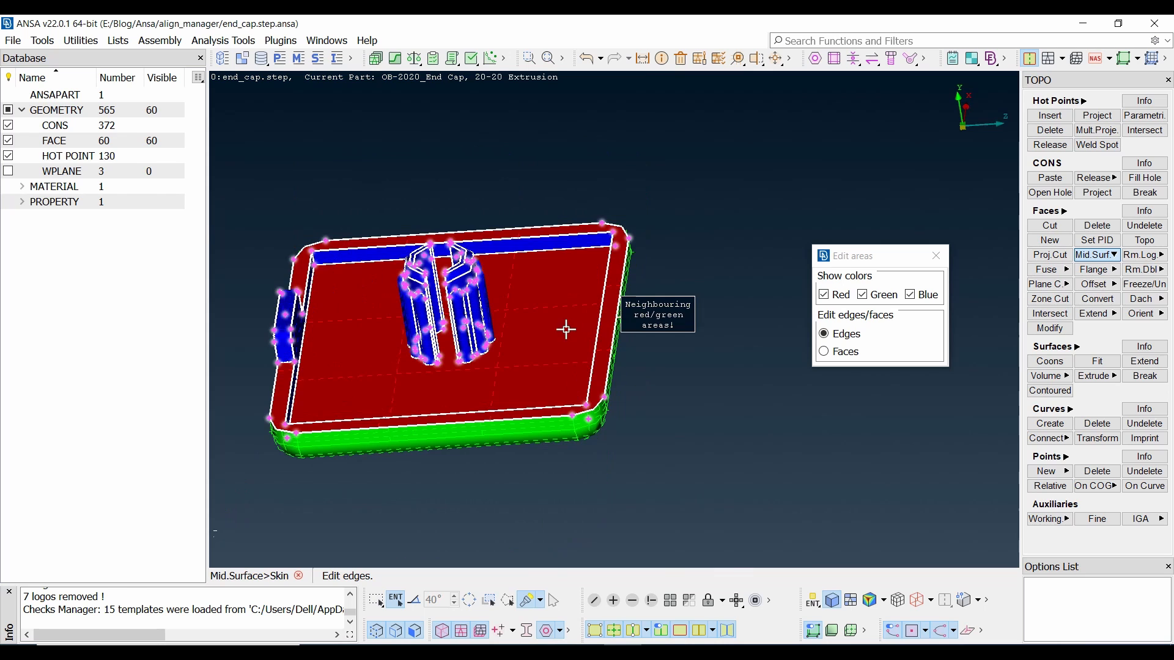
scroll(566, 329, up, 1)
scroll(565, 330, down, 2)
ctrl+drag(565, 330, 677, 389)
scroll(677, 390, up, 1)
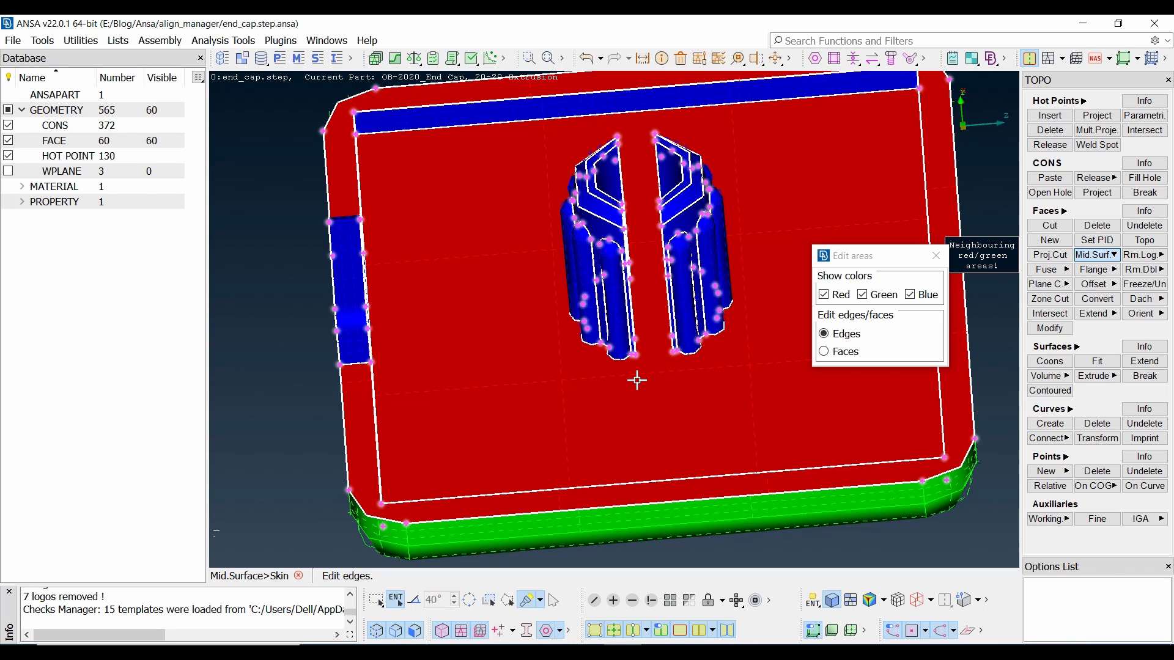
scroll(665, 375, up, 8)
scroll(633, 317, up, 5)
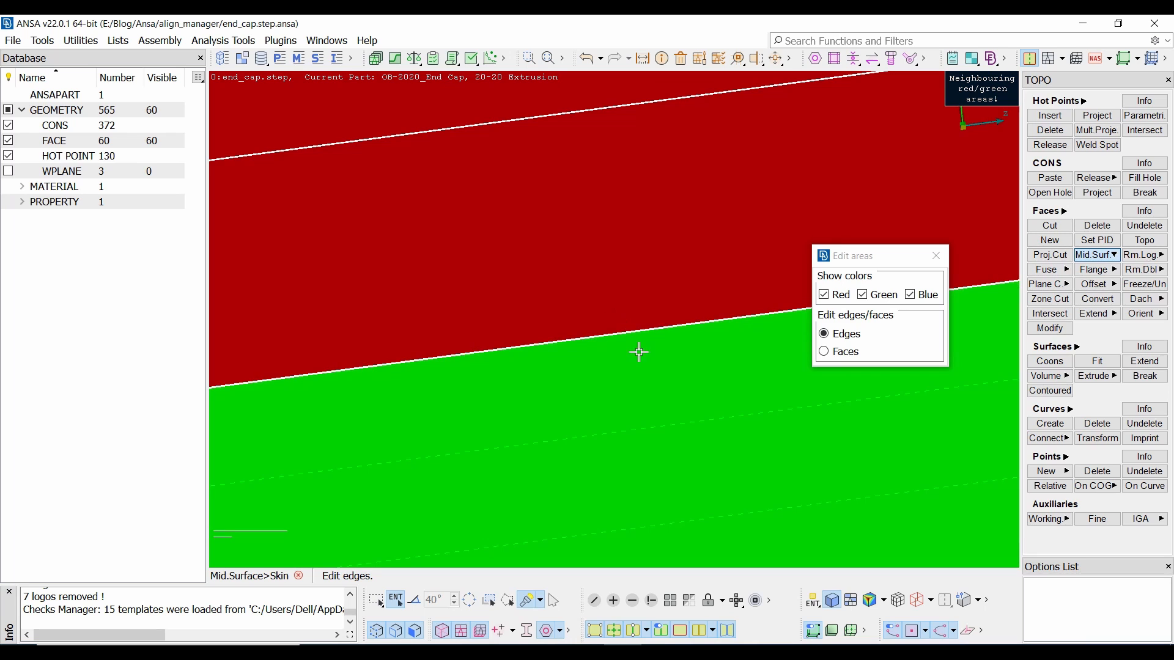
scroll(618, 321, down, 3)
scroll(618, 320, up, 2)
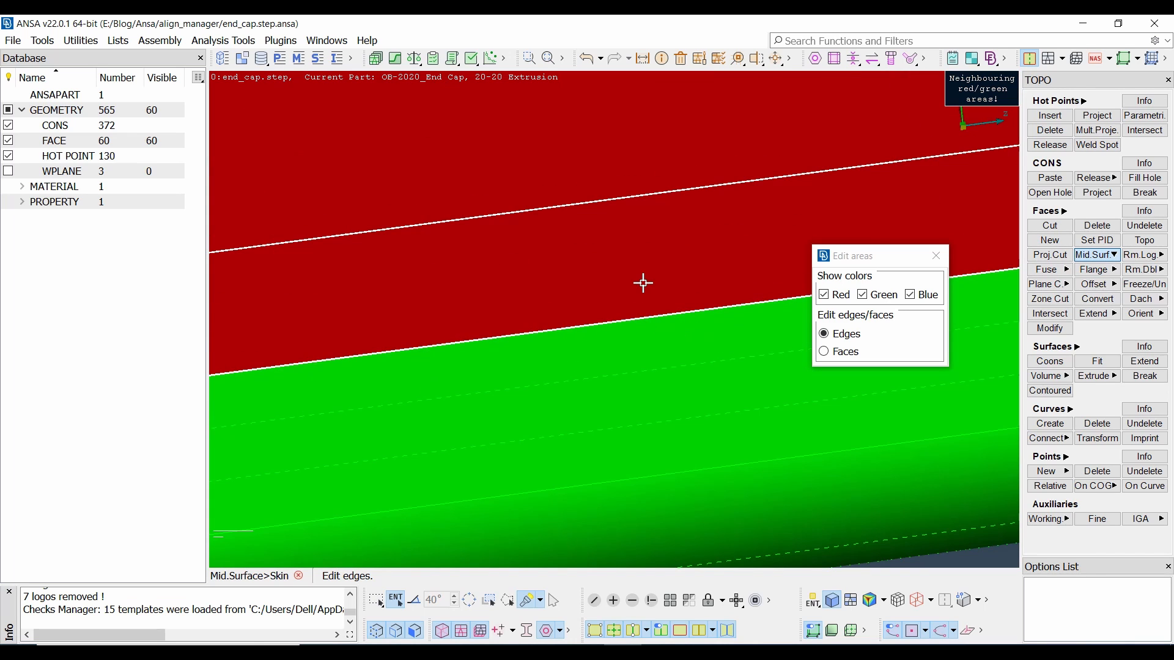
key(f)
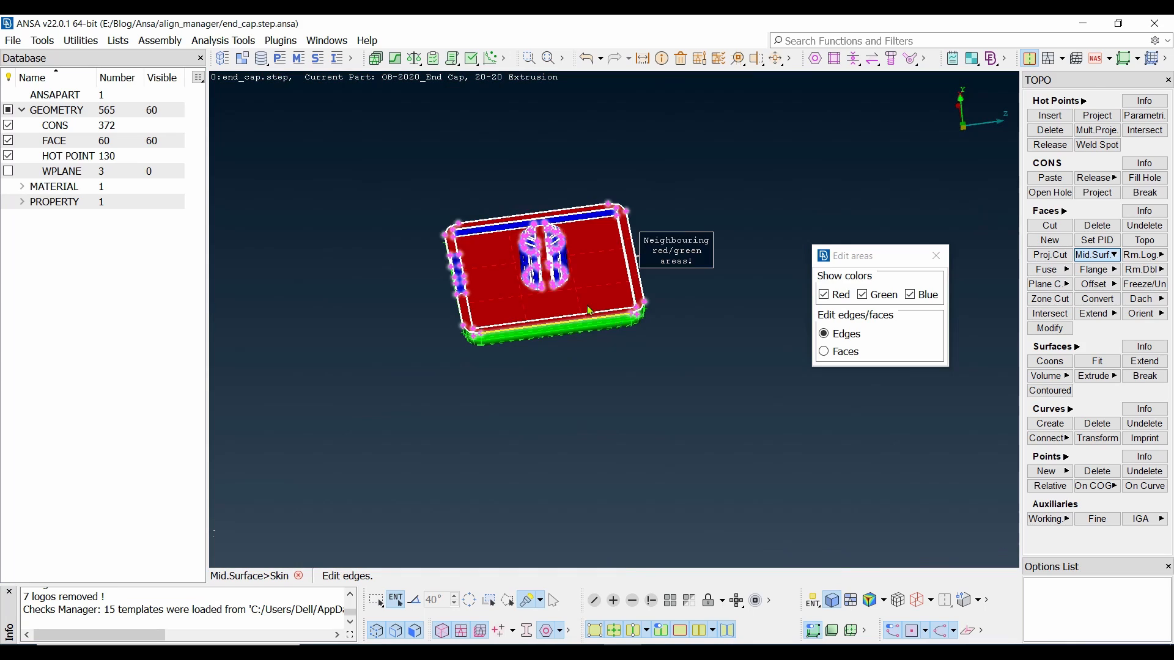
ctrl+drag(549, 292, 509, 312)
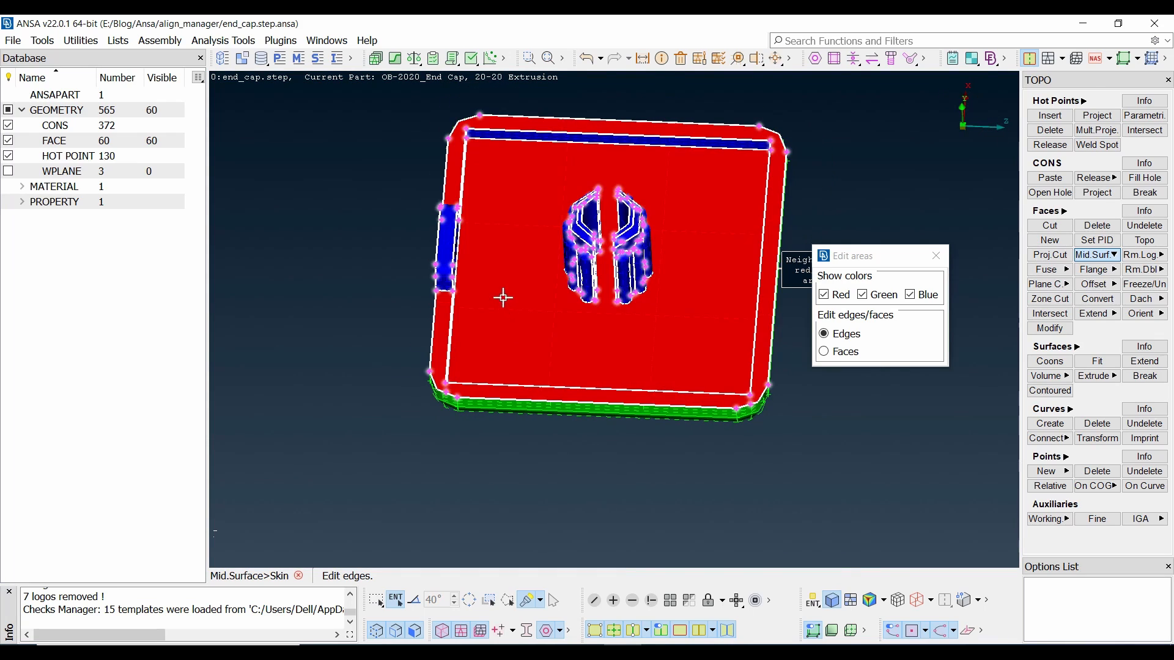
scroll(631, 302, up, 3)
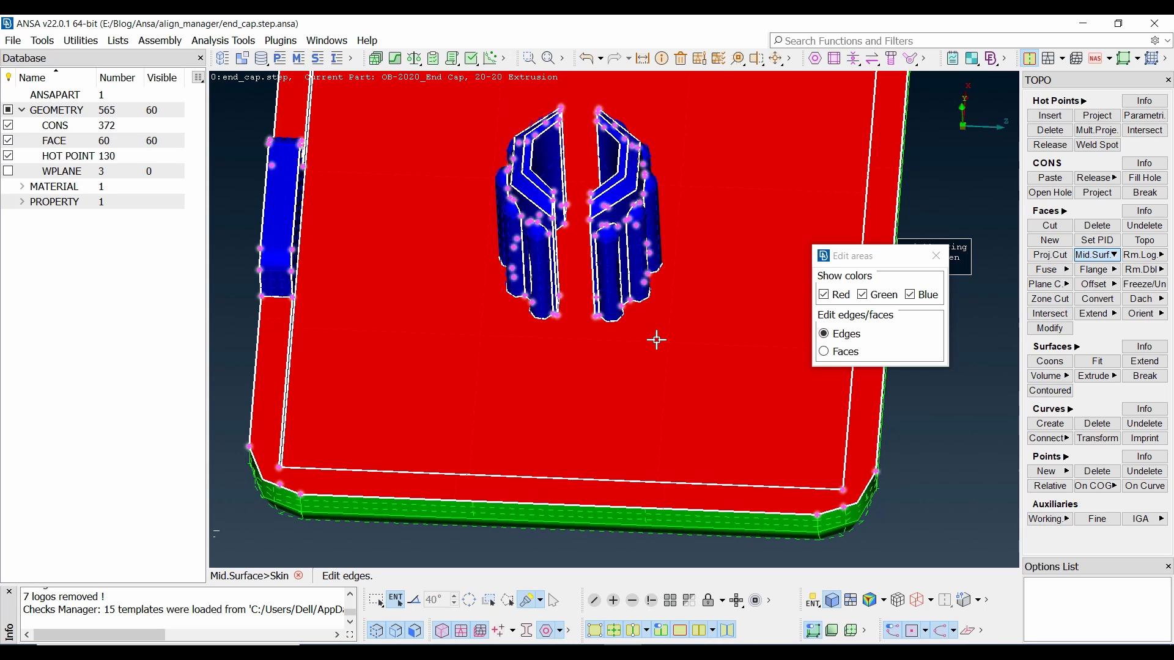
scroll(657, 340, down, 3)
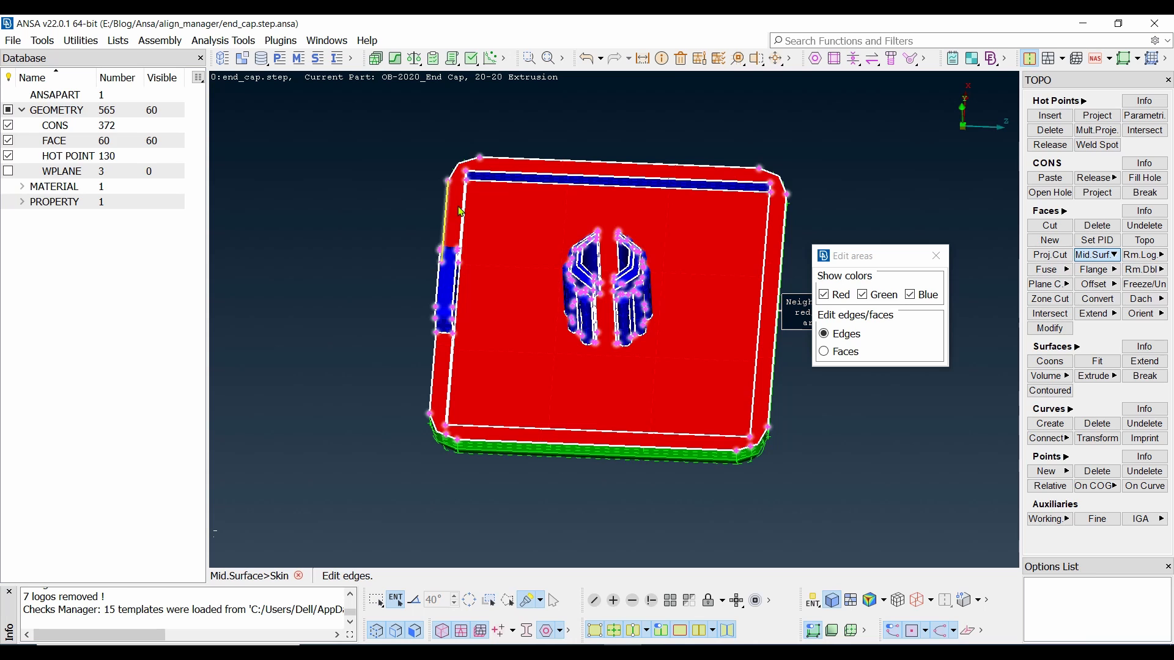
Step: Set area editing to Faces and reassign the flat outer rim face to the blue area
scroll(461, 212, up, 2)
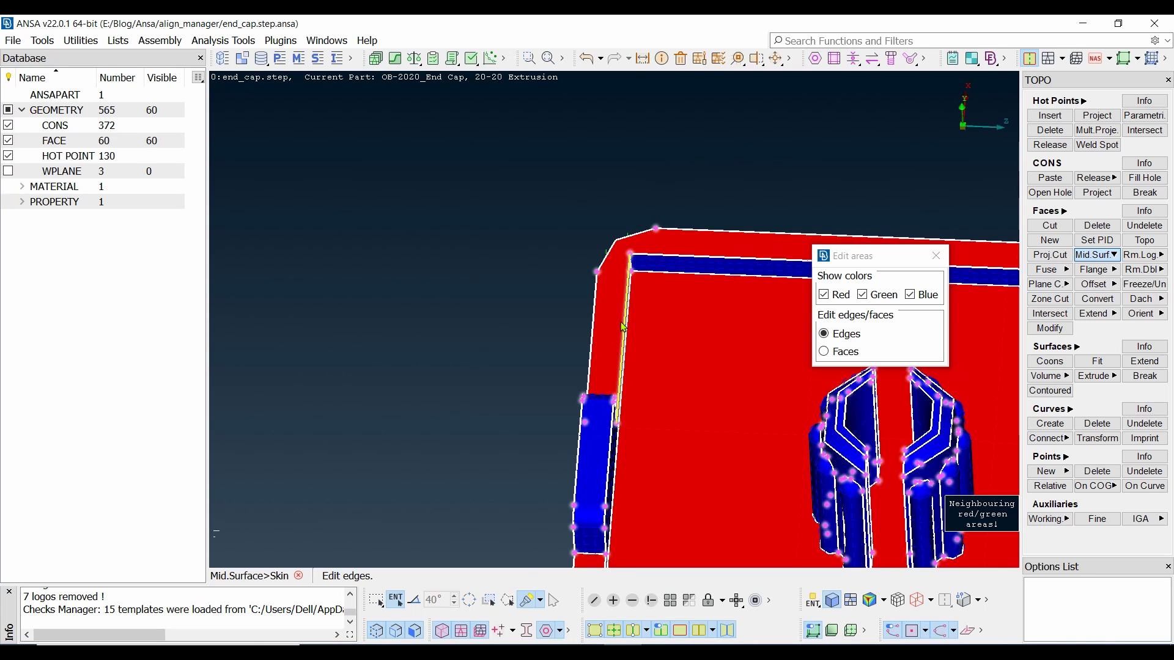
scroll(672, 342, up, 2)
click(824, 353)
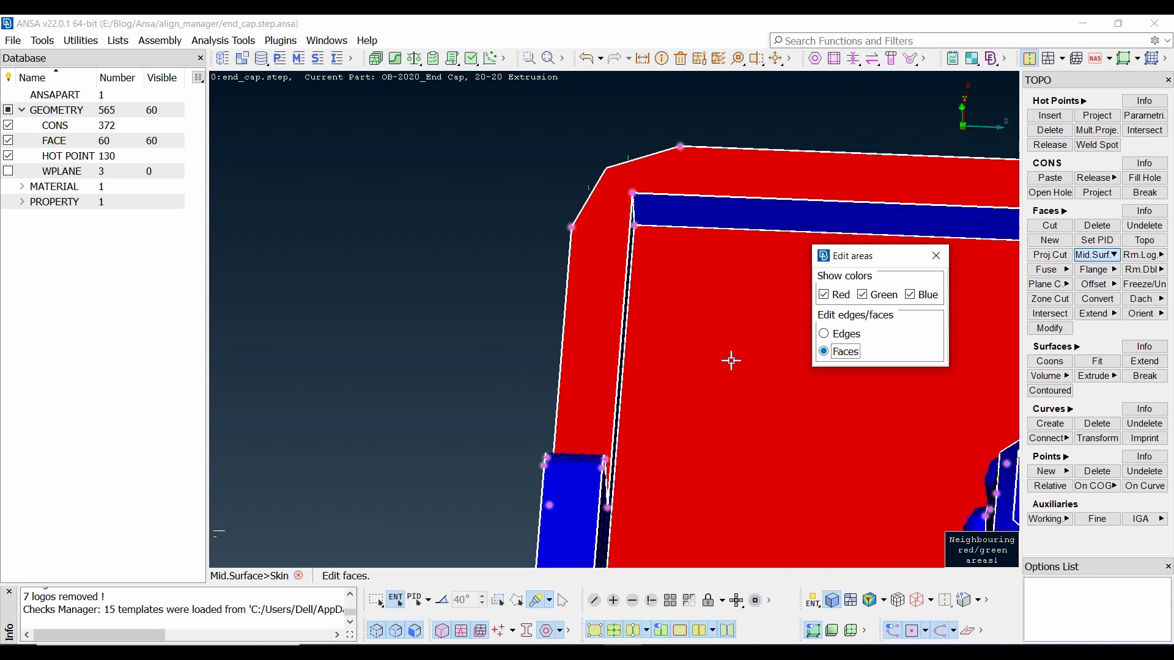
click(590, 327)
click(588, 326)
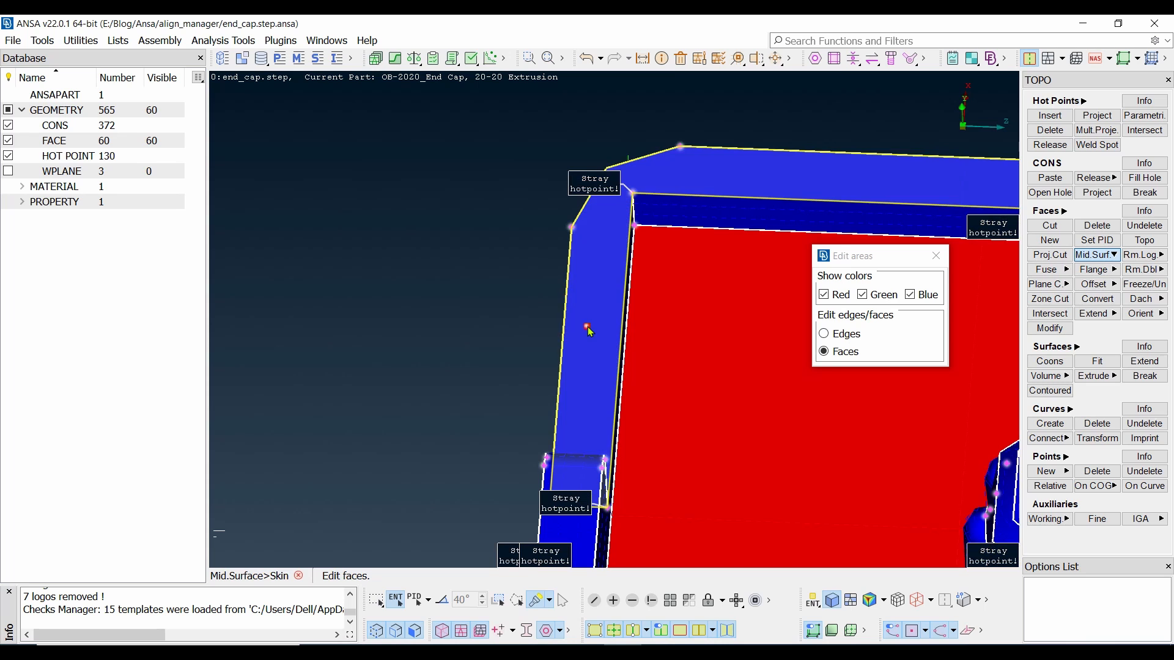
Step: Reassign the narrow inner wall face along the rim's upper edge to the red area
scroll(494, 221, down, 6)
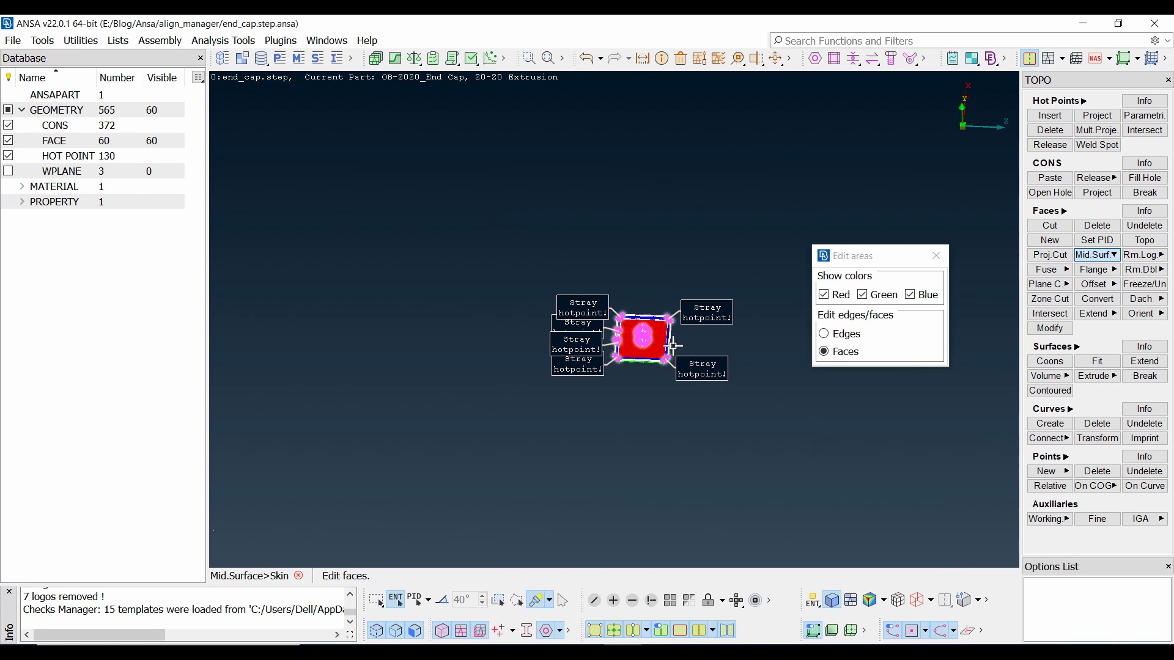
scroll(665, 353, up, 3)
scroll(665, 354, up, 2)
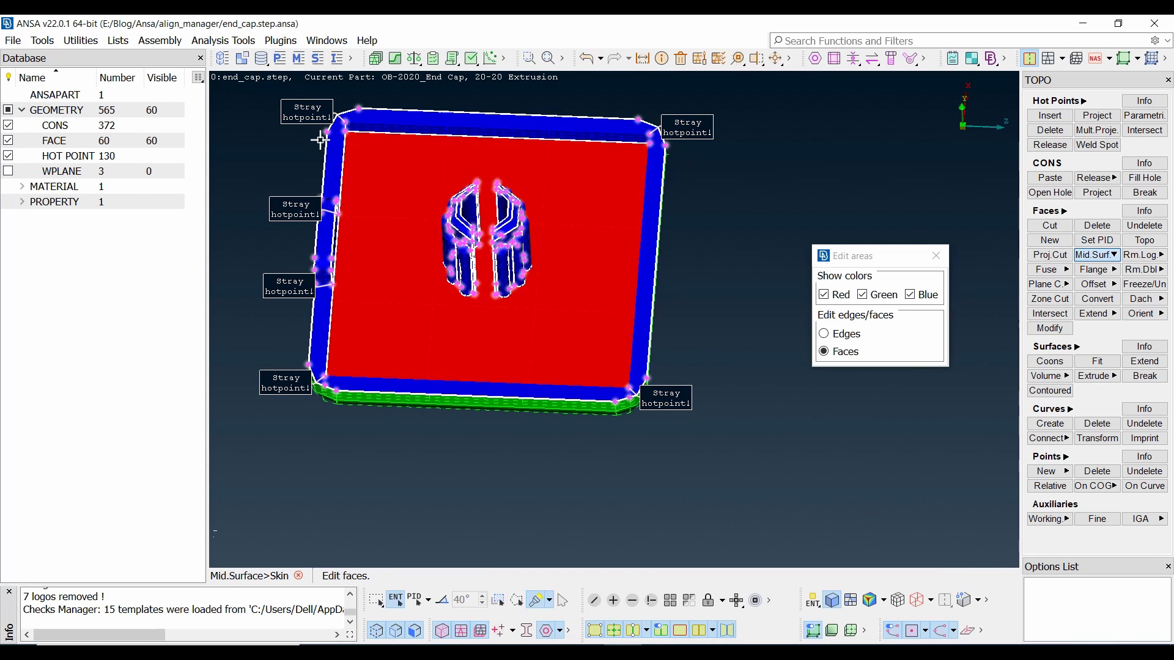
scroll(344, 129, up, 4)
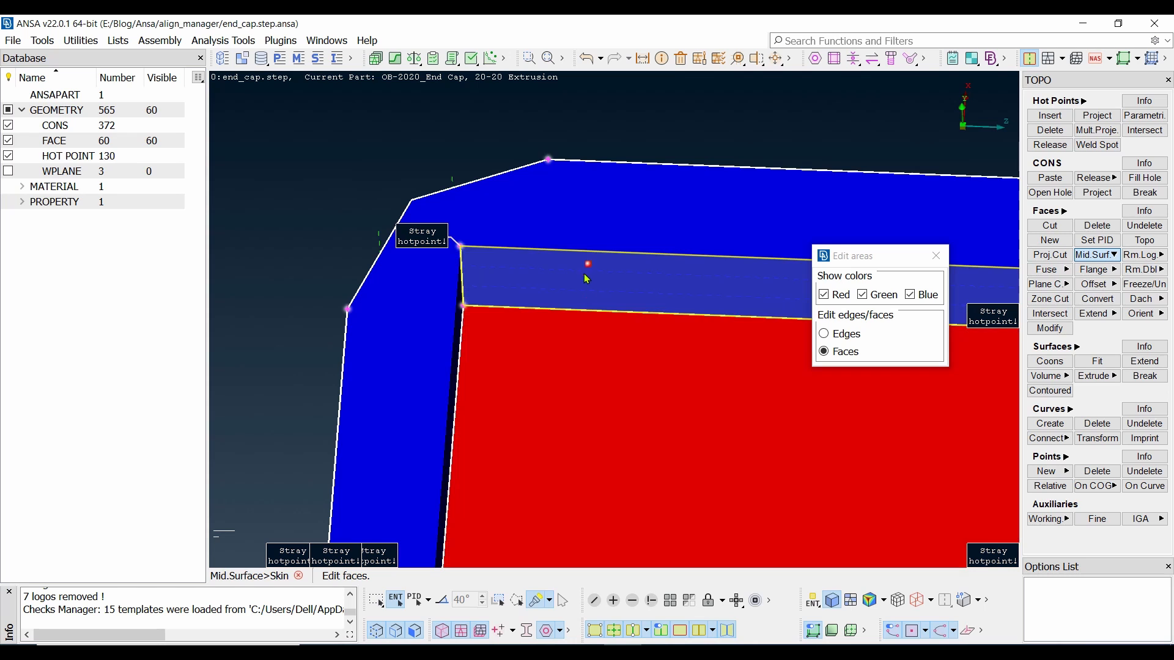
scroll(560, 287, down, 10)
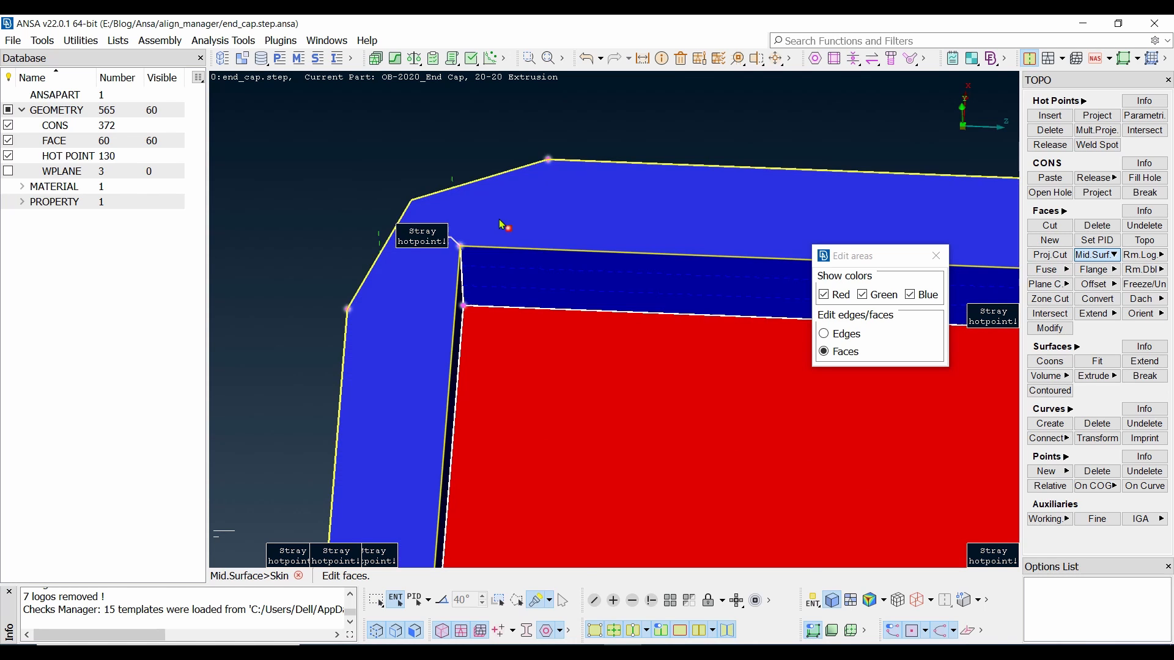
scroll(747, 347, up, 10)
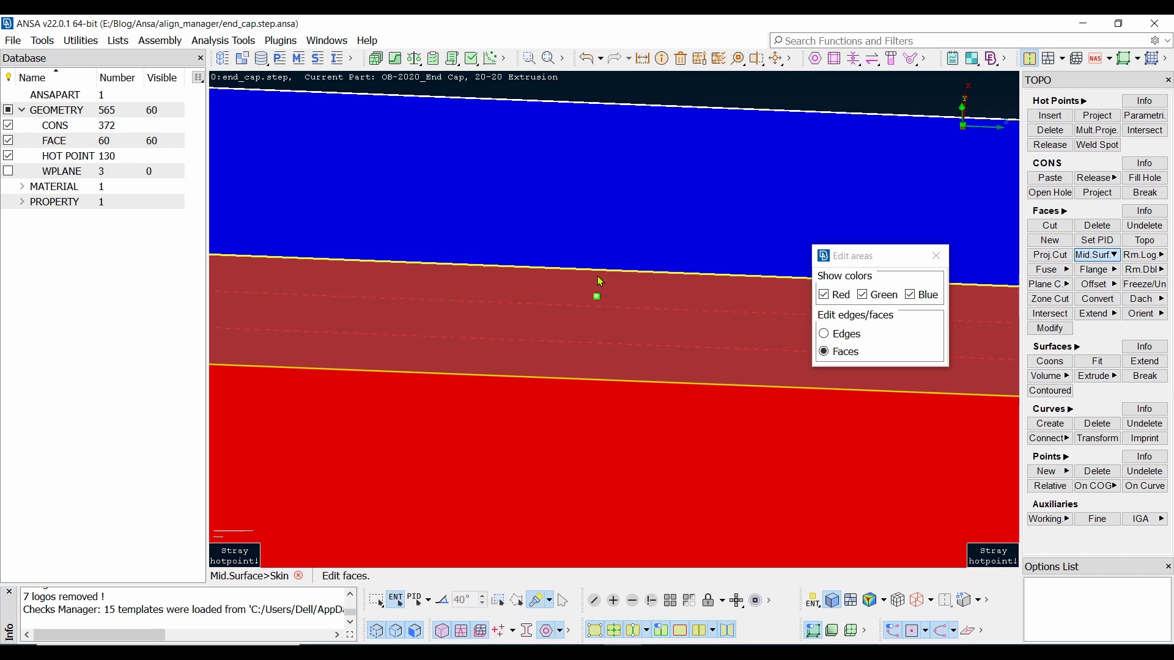
scroll(616, 323, down, 5)
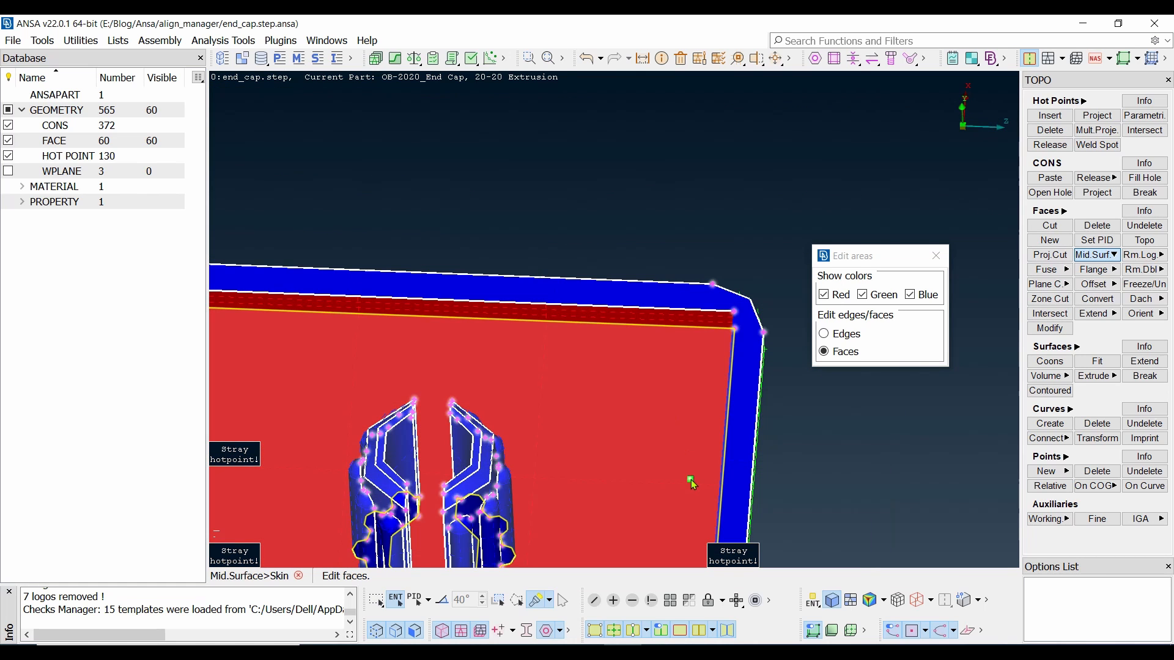
Step: Reassign the narrow inner wall face on the rim side opposite the notch to the red area
scroll(615, 319, up, 4)
click(553, 290)
ctrl+drag(554, 289, 623, 291)
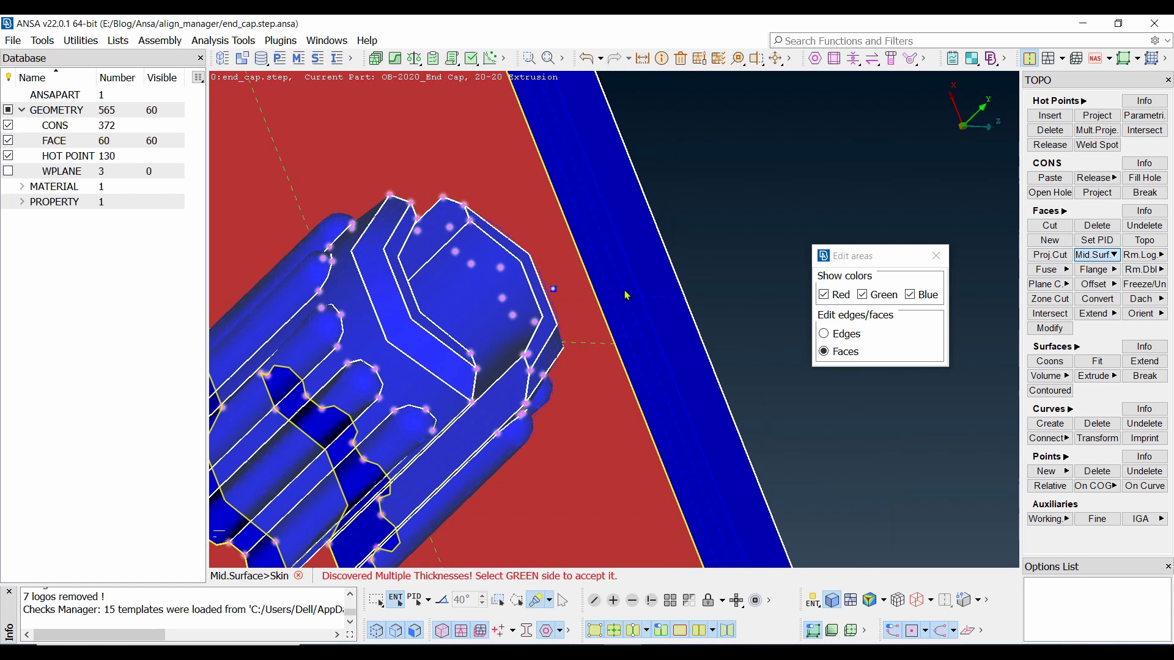
click(624, 295)
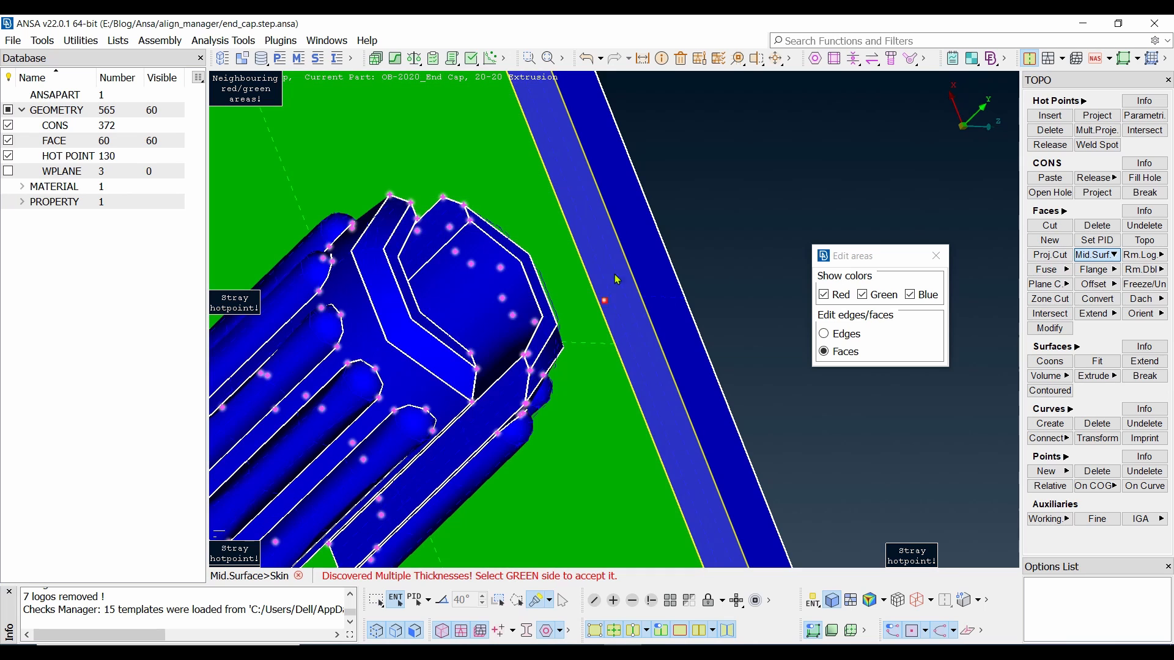
click(611, 300)
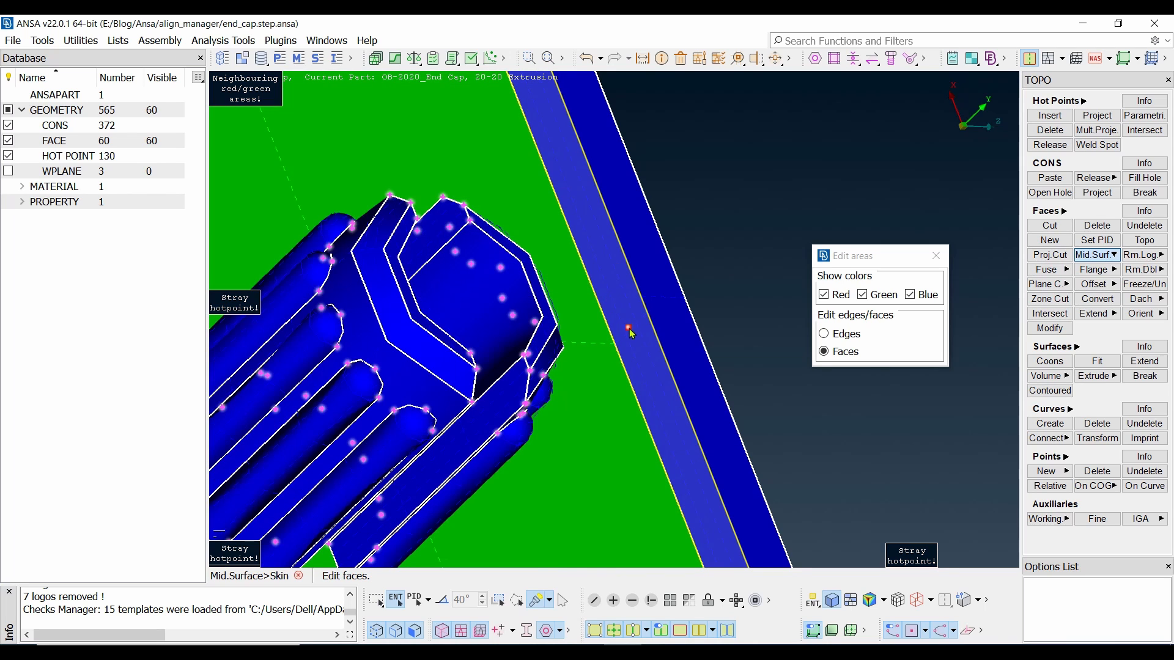
click(578, 342)
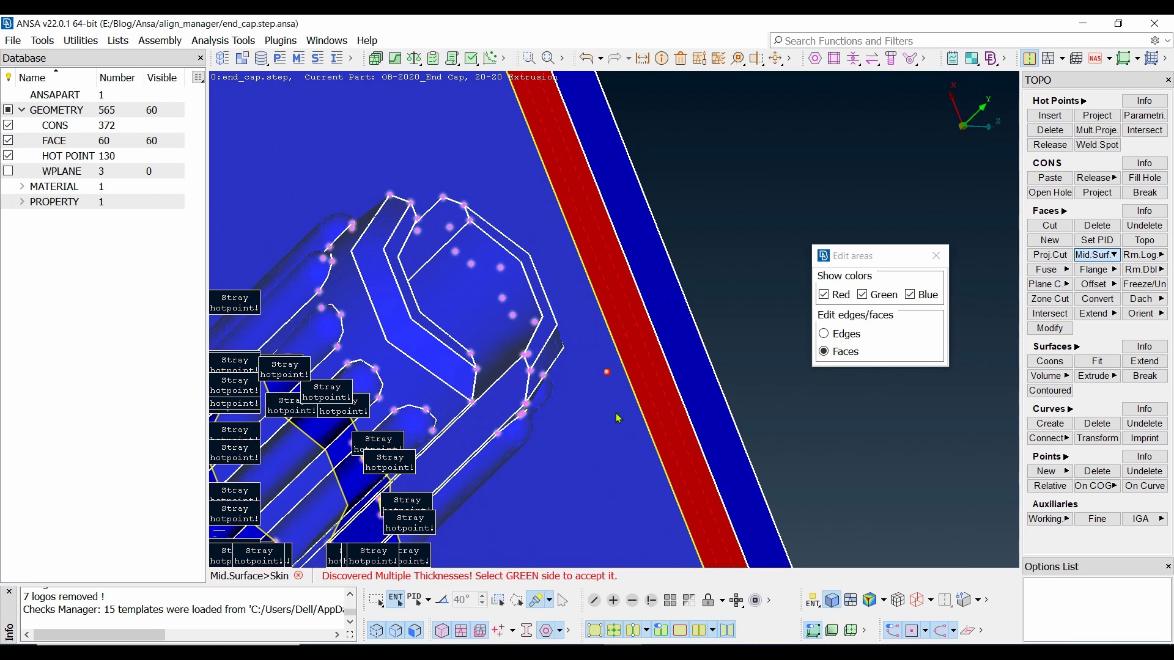
click(603, 271)
scroll(603, 270, down, 5)
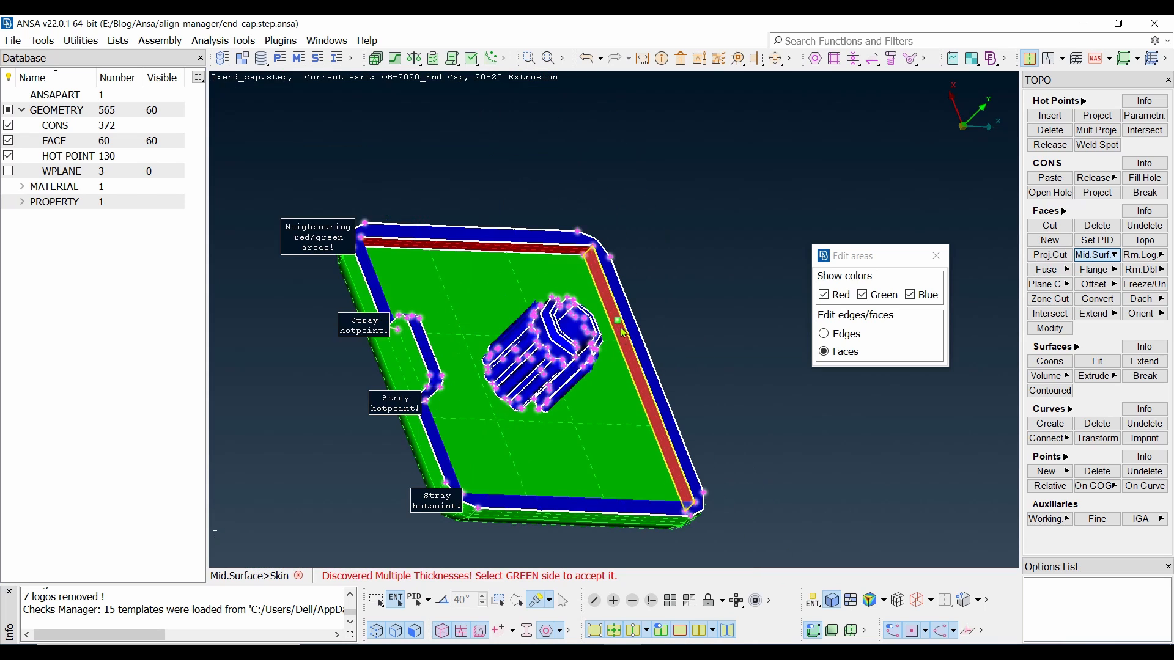
Step: Return the large flat floor face inside the rim to the red area
ctrl+drag(586, 417, 534, 446)
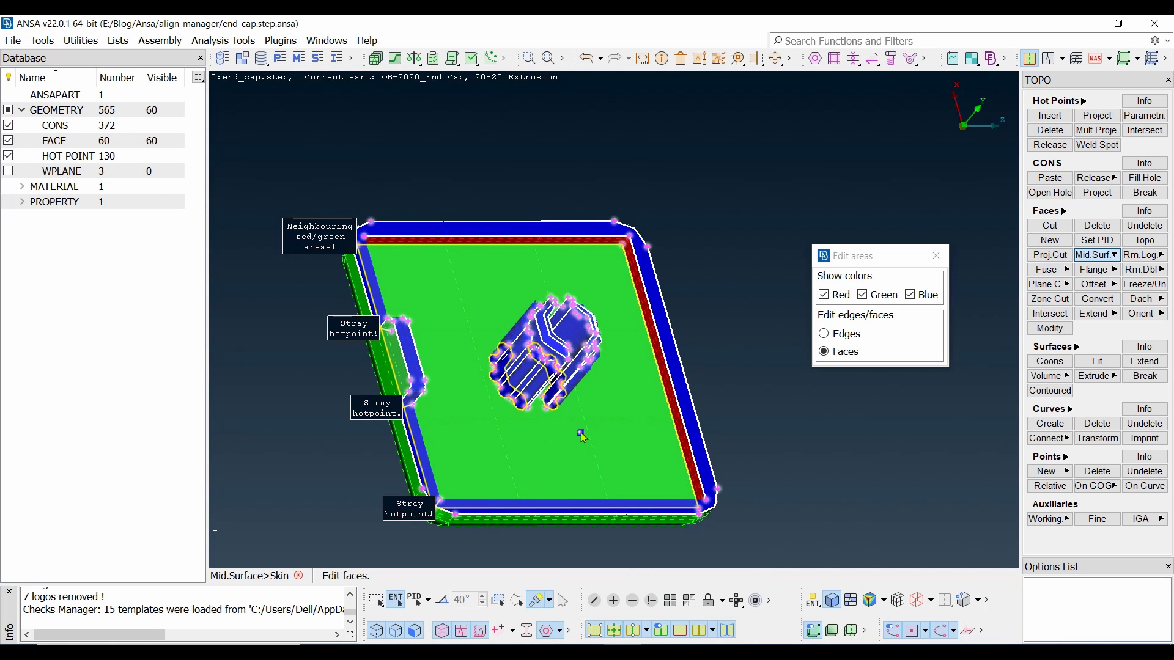
click(587, 422)
scroll(584, 443, up, 5)
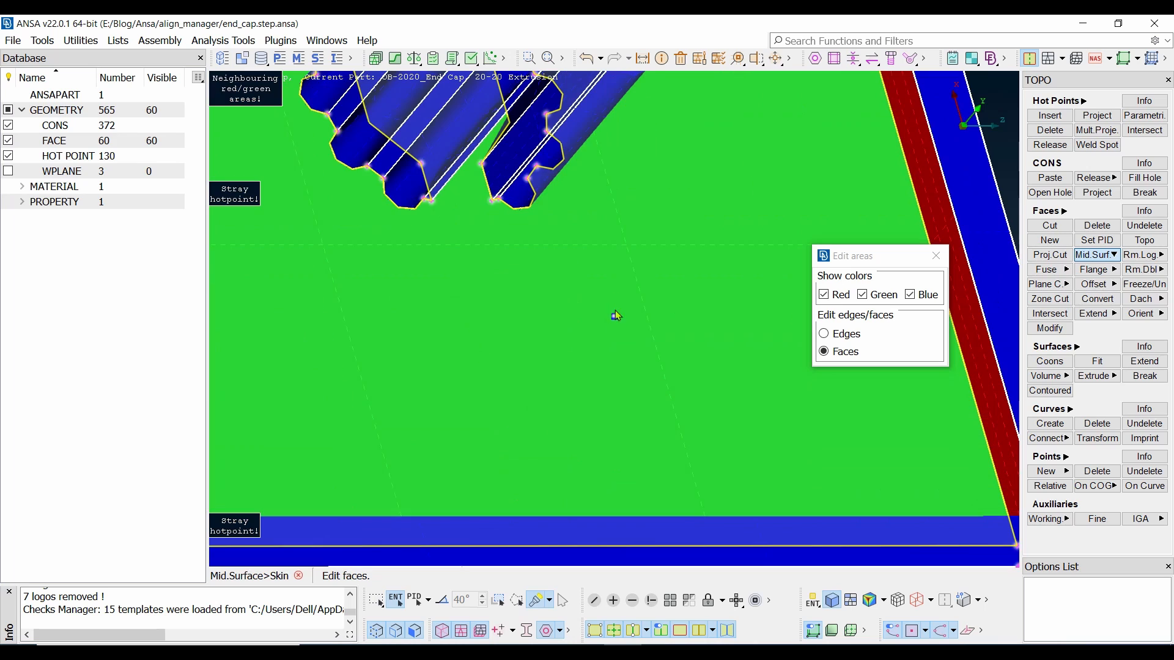
click(613, 263)
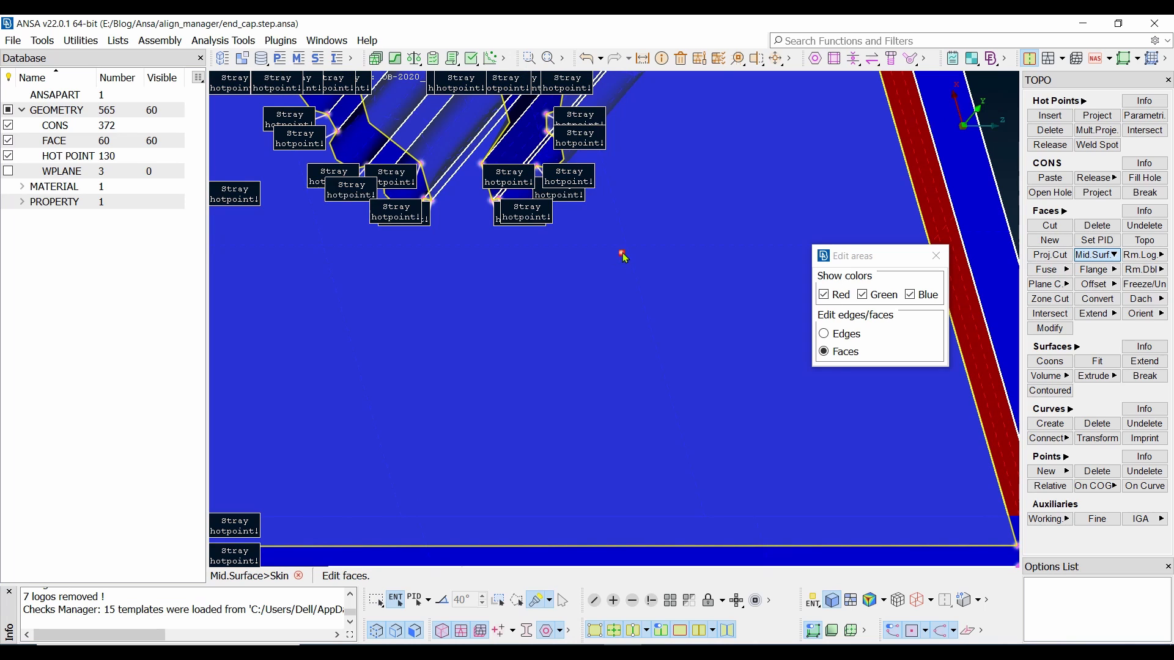
click(622, 255)
Step: Reassign the two remaining blue inner wall faces, along the lower edge and beside the notch, to the red area
scroll(659, 228, down, 6)
ctrl+drag(567, 363, 542, 464)
scroll(615, 321, up, 4)
scroll(617, 324, up, 2)
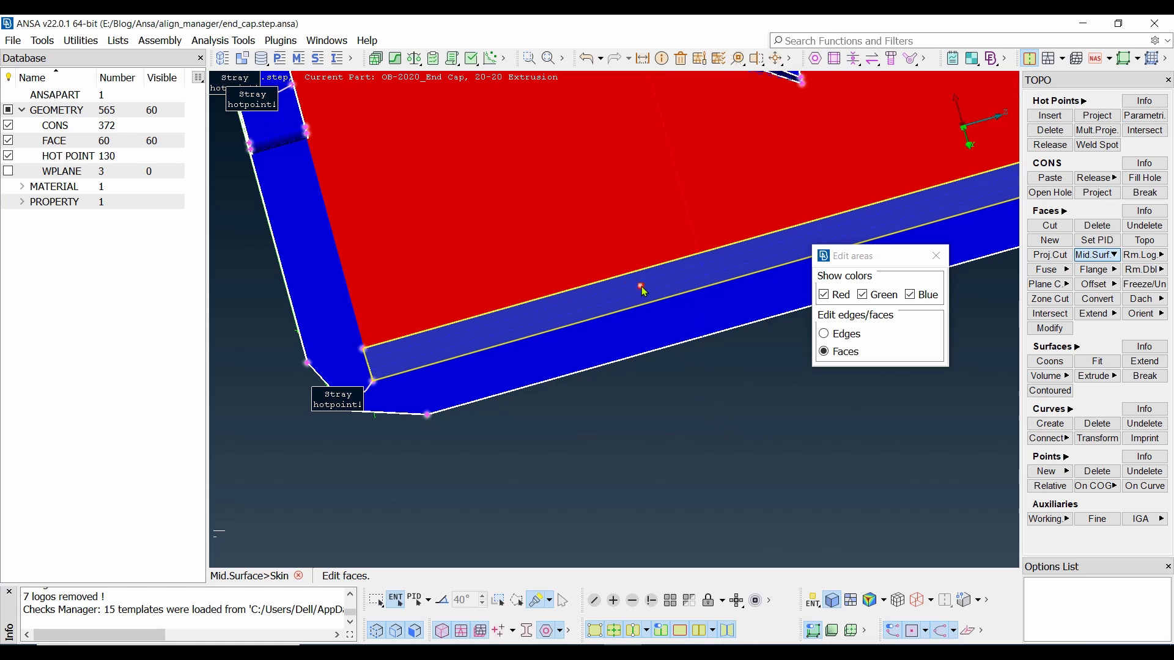
click(596, 309)
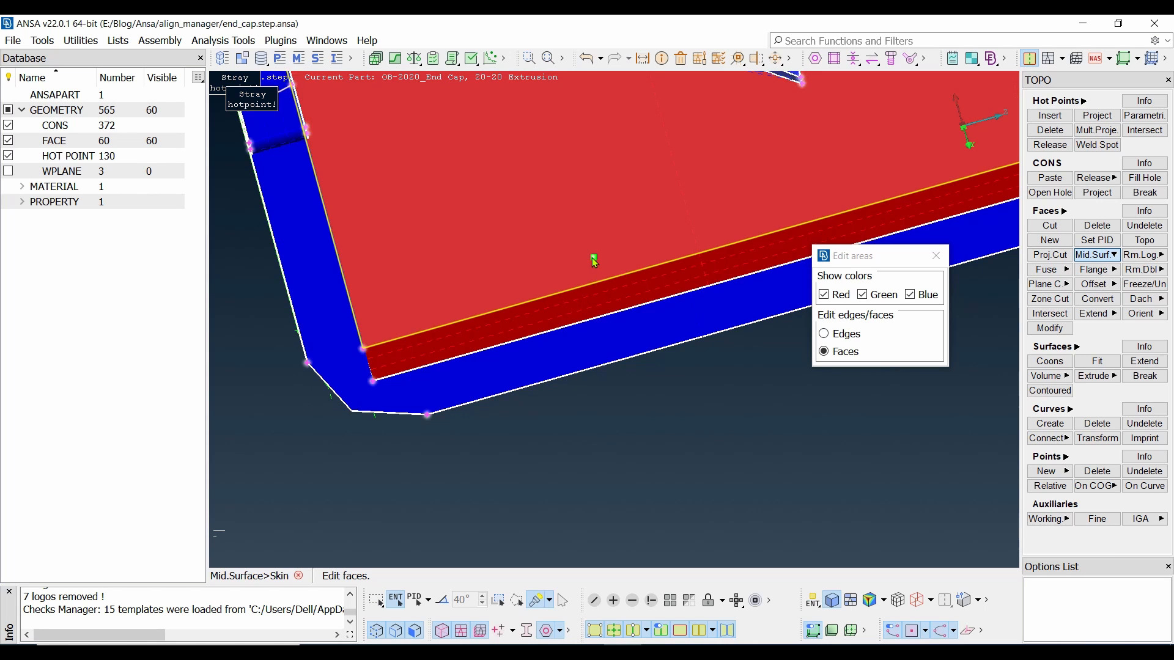
mouse_move(582, 261)
ctrl+mouse_down()
mouse_move(501, 267)
mouse_move(446, 289)
ctrl+mouse_up()
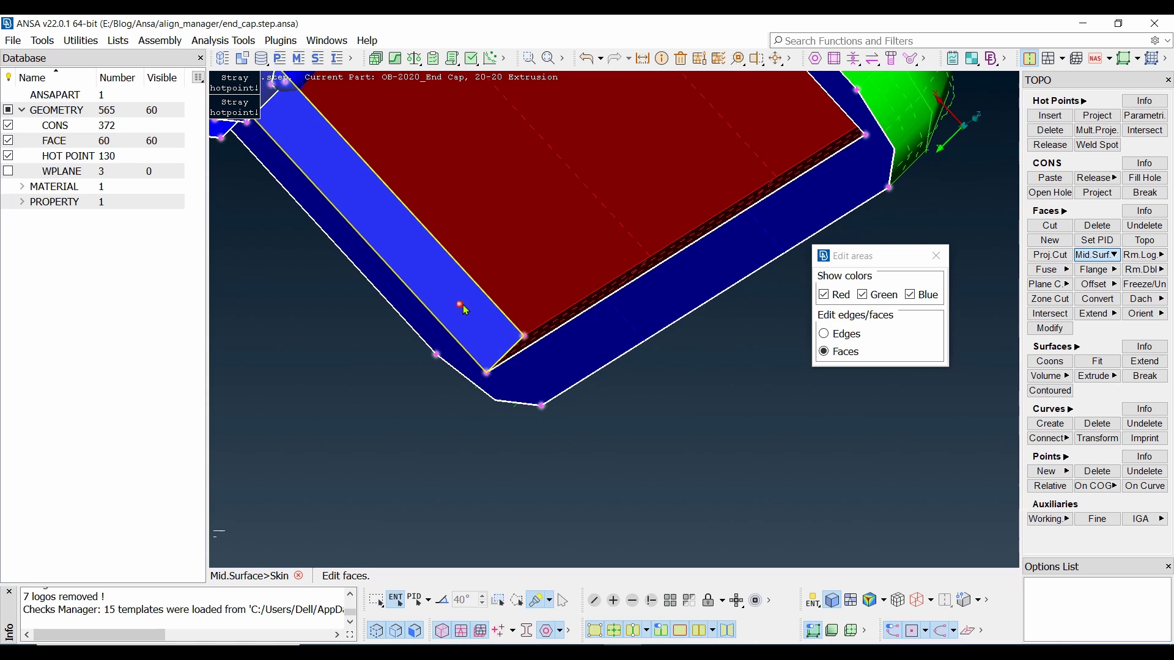
click(440, 283)
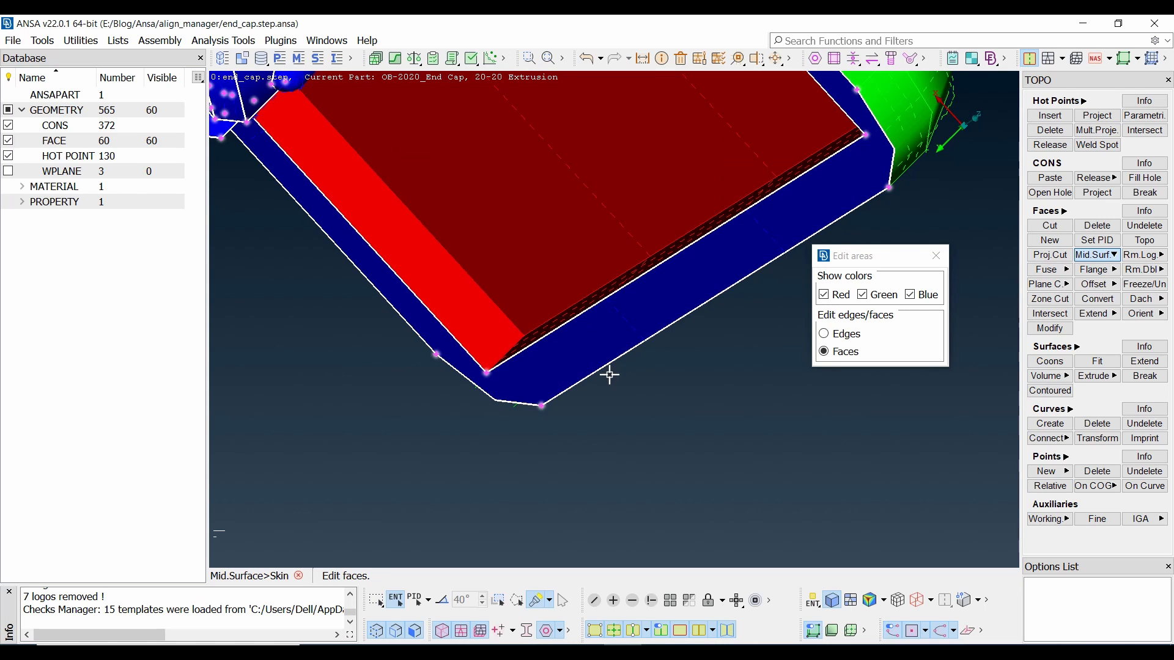
Step: Examine the rim corner and the rounded ribs of the central split boss for faces still in the wrong area
ctrl+drag(608, 375, 603, 177)
scroll(616, 320, up, 5)
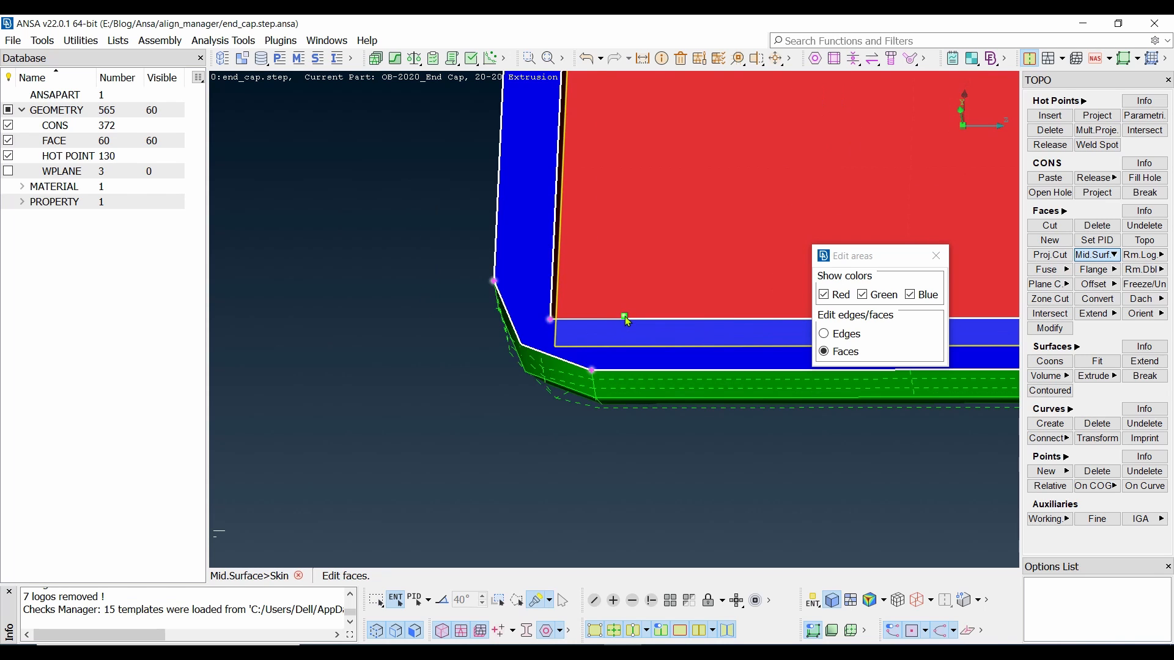
scroll(601, 320, down, 6)
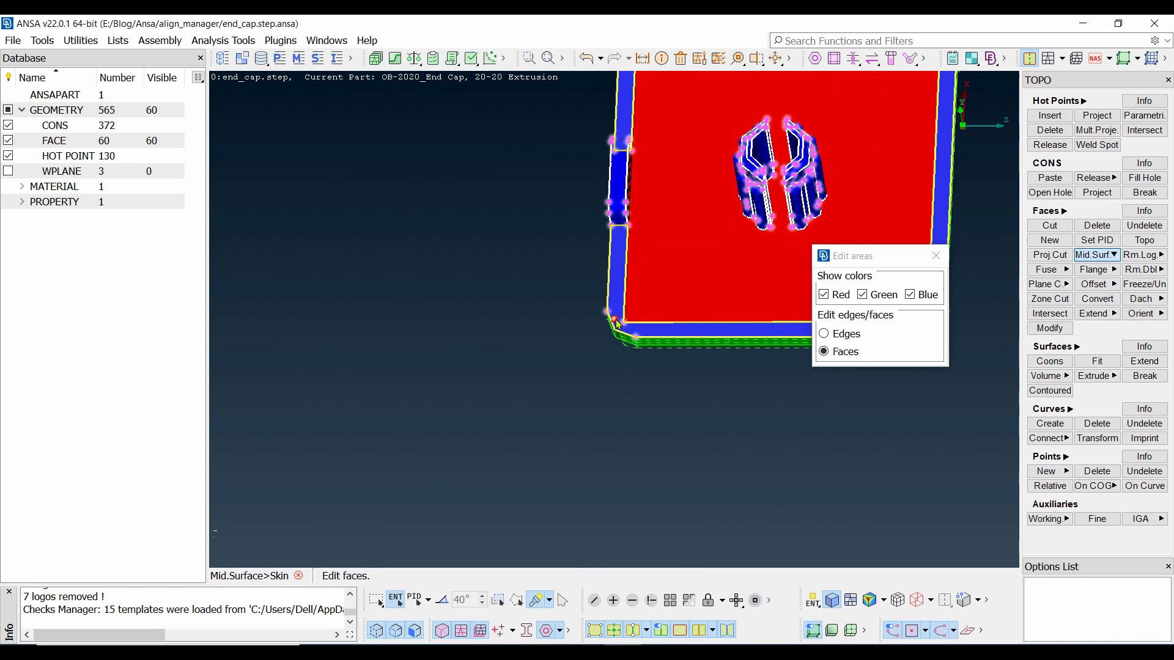
scroll(616, 320, up, 10)
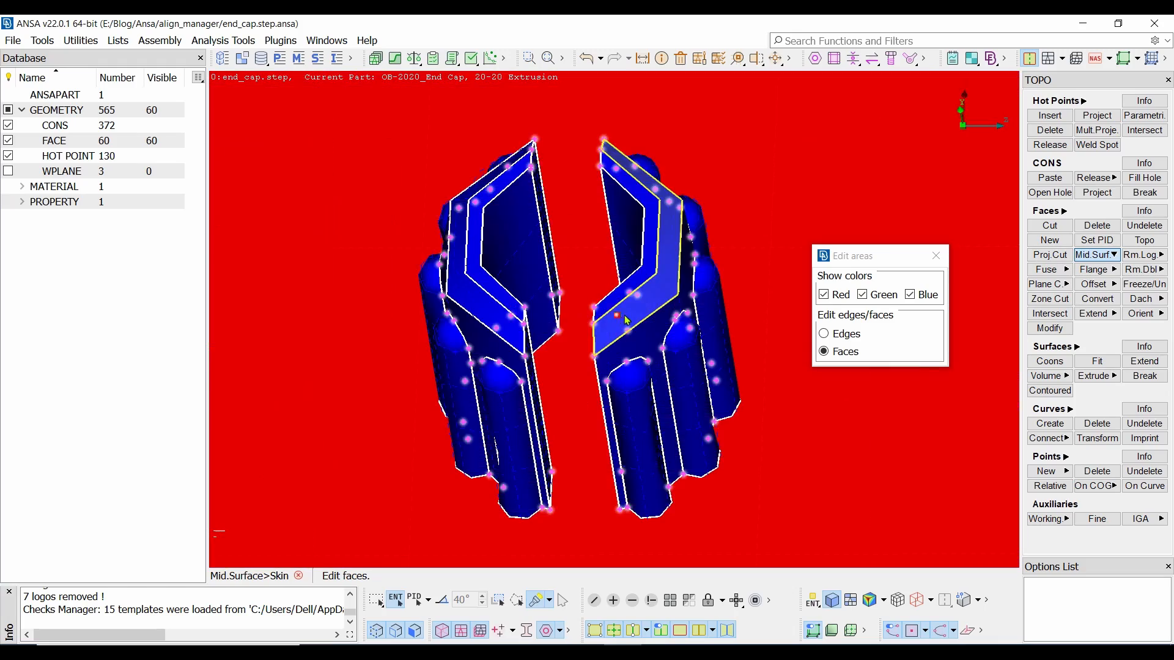
ctrl+drag(690, 314, 660, 332)
scroll(707, 277, down, 10)
scroll(693, 347, up, 10)
scroll(686, 320, up, 3)
ctrl+drag(577, 372, 464, 195)
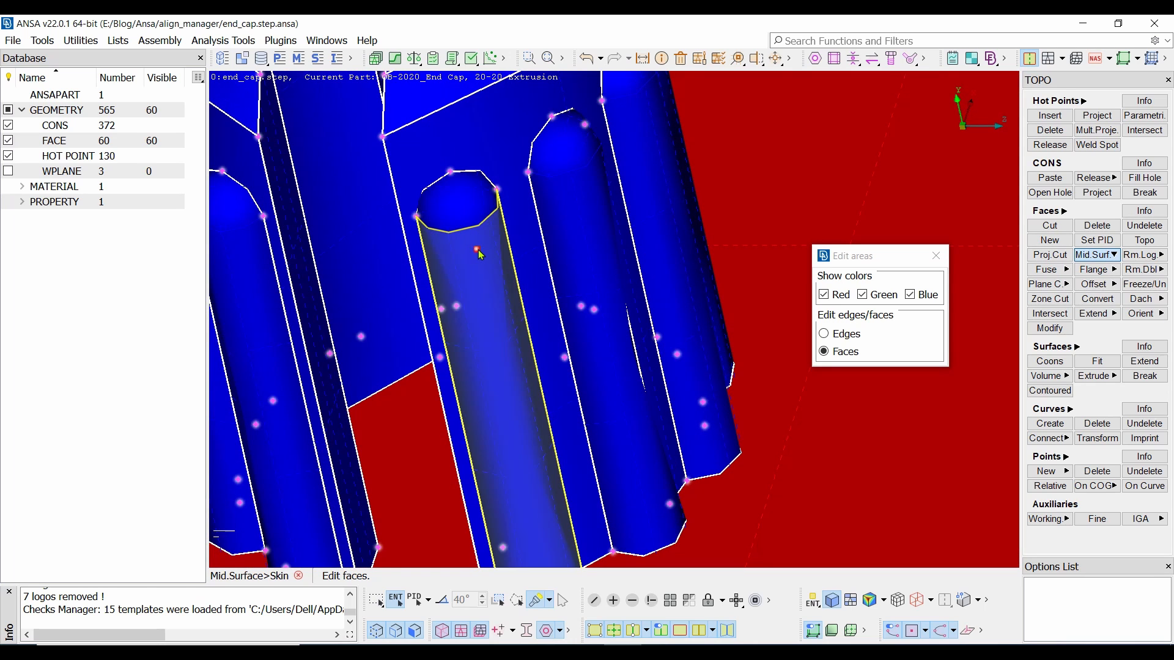
Step: Reassign the first rounded rib with its domed top and the boss's outer face between the ribs to the red area
click(464, 218)
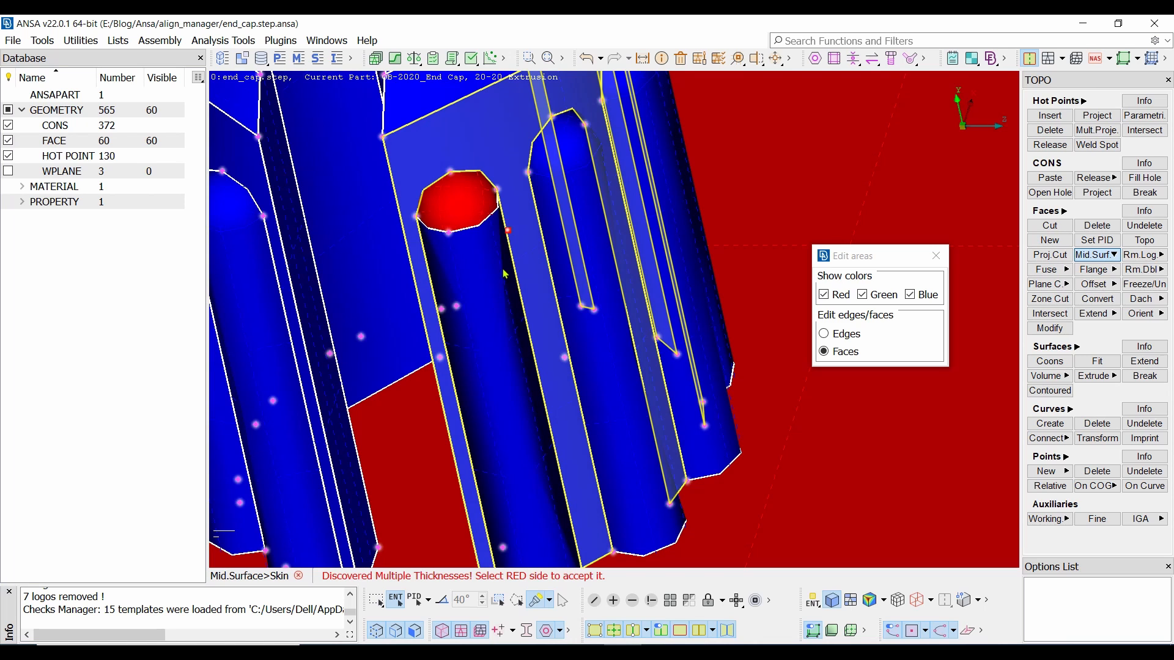
click(496, 301)
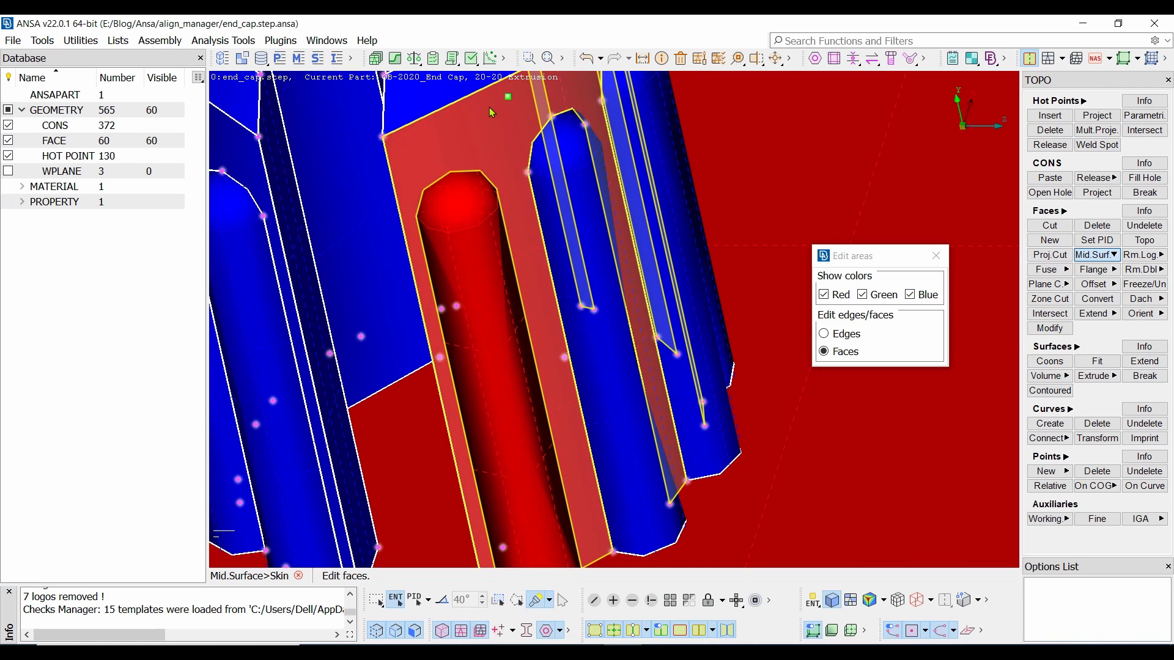
click(568, 105)
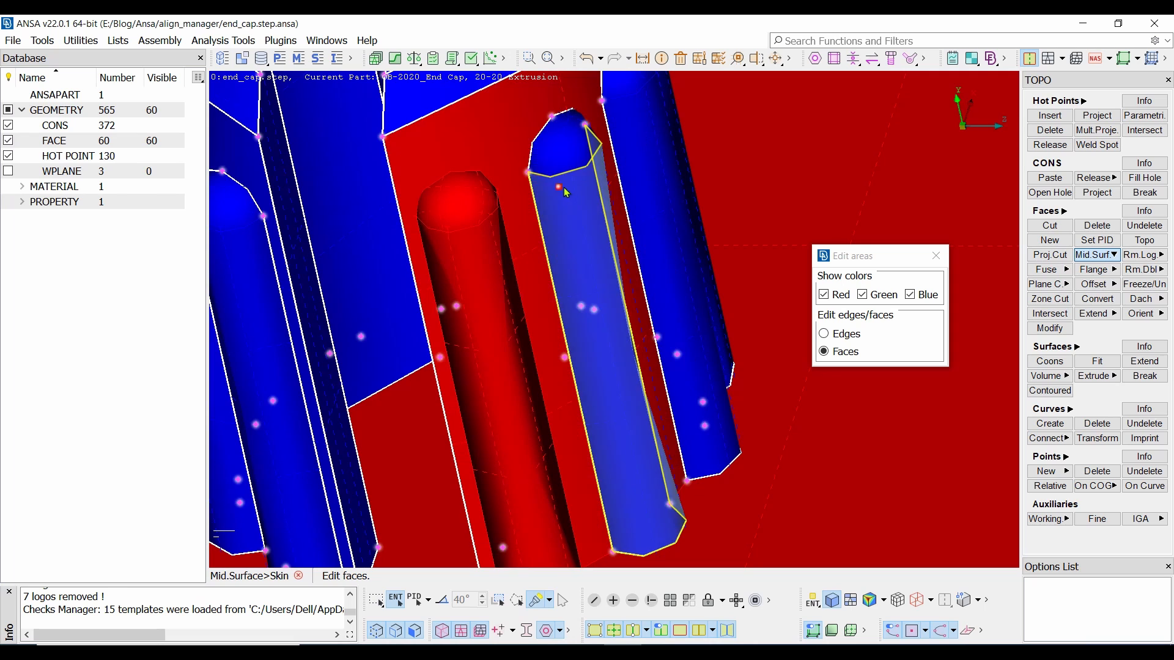
Step: Reassign the body and domed top of the second rounded rib on the boss to the red area
scroll(581, 155, up, 5)
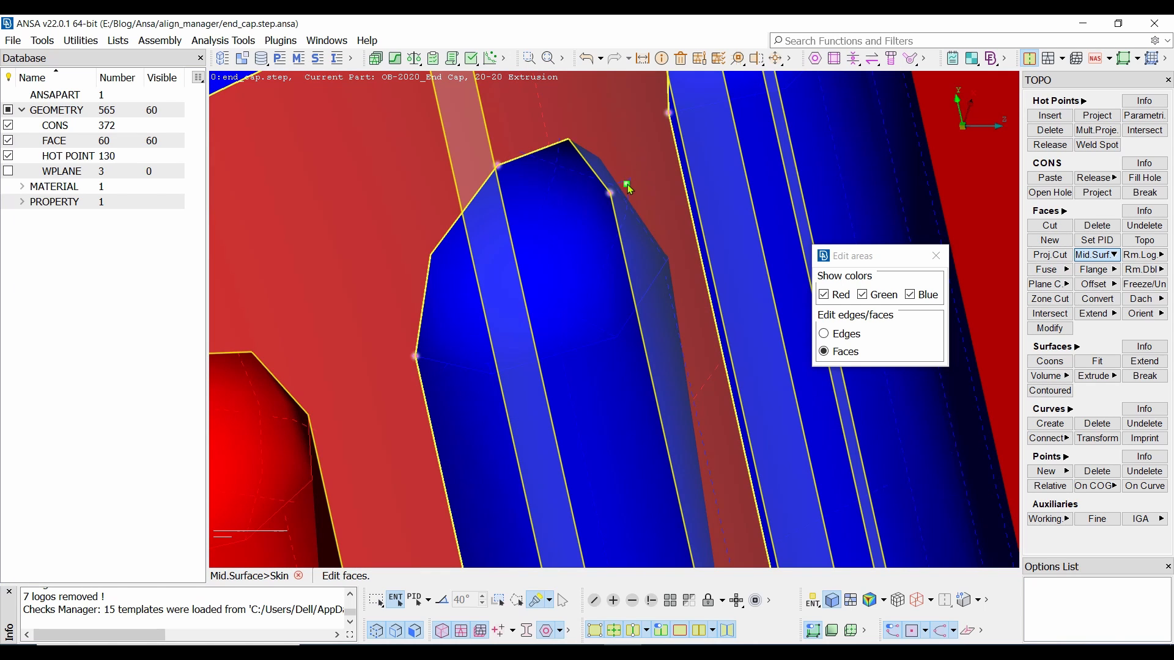
scroll(563, 251, down, 10)
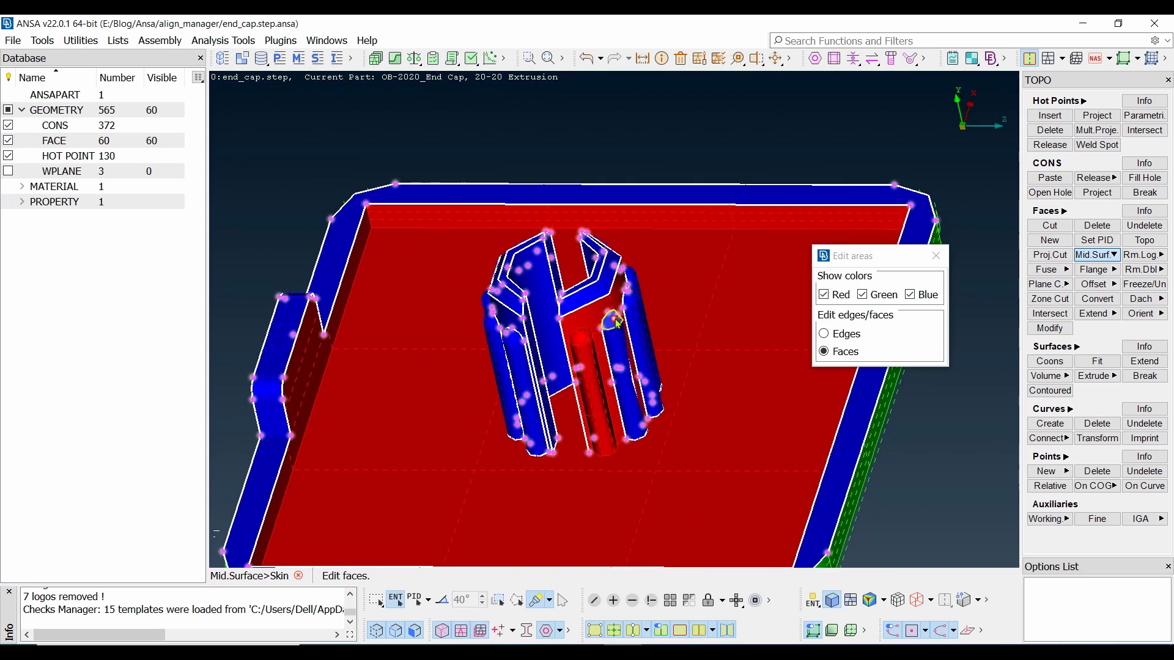
scroll(625, 341, up, 3)
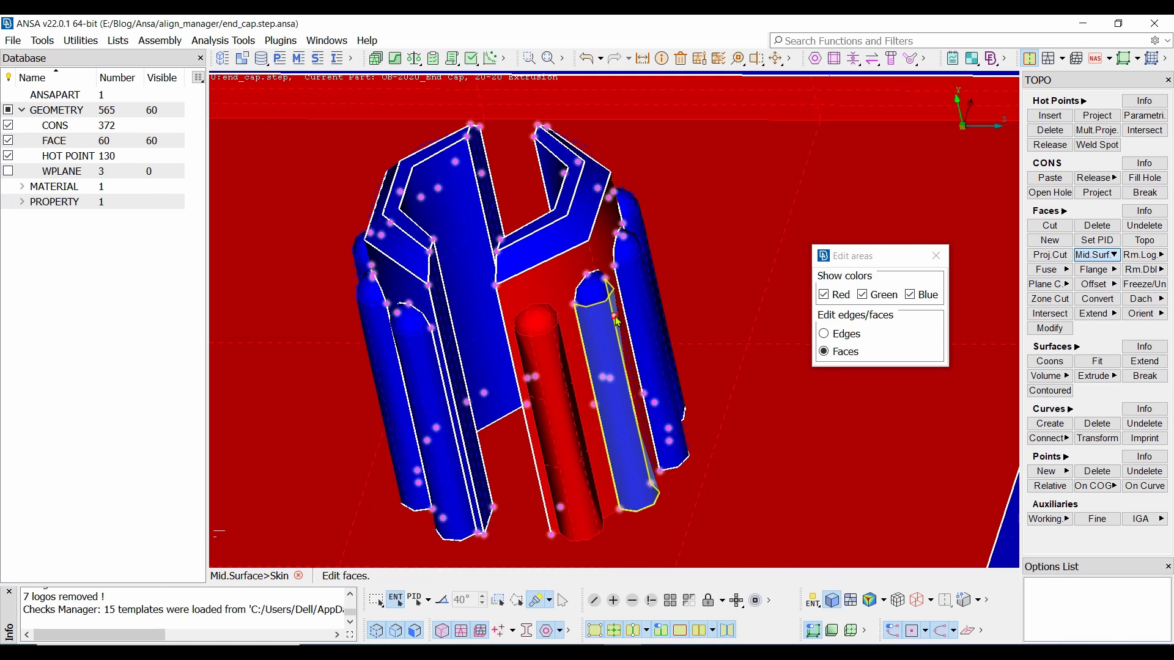
scroll(616, 320, up, 4)
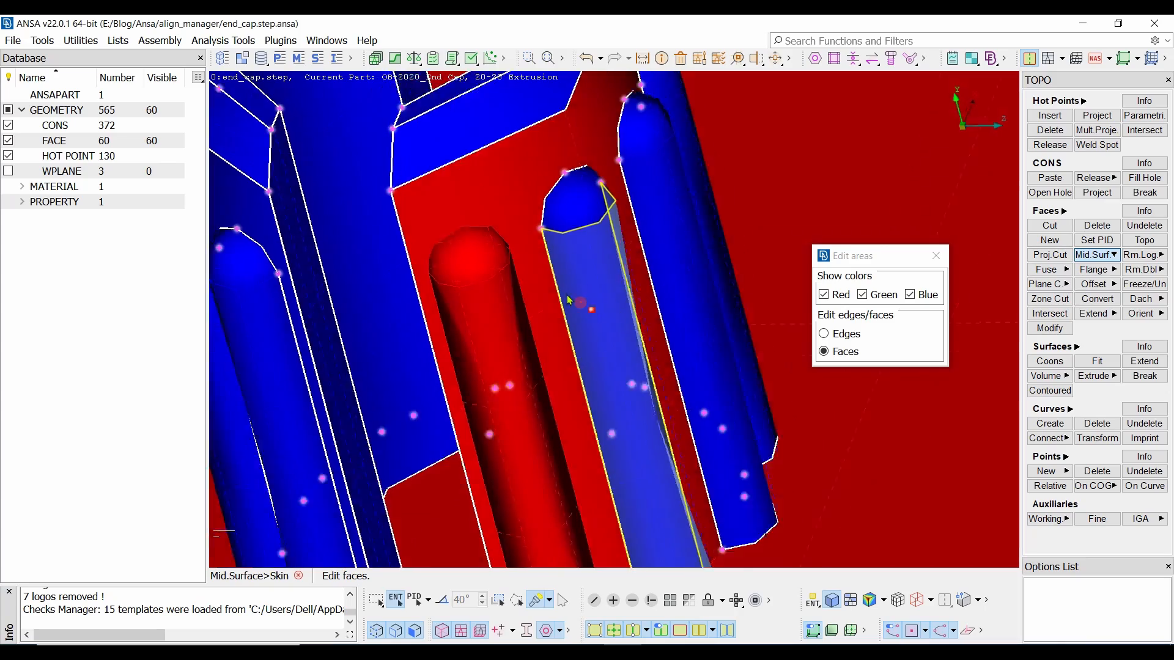
ctrl+drag(568, 300, 527, 317)
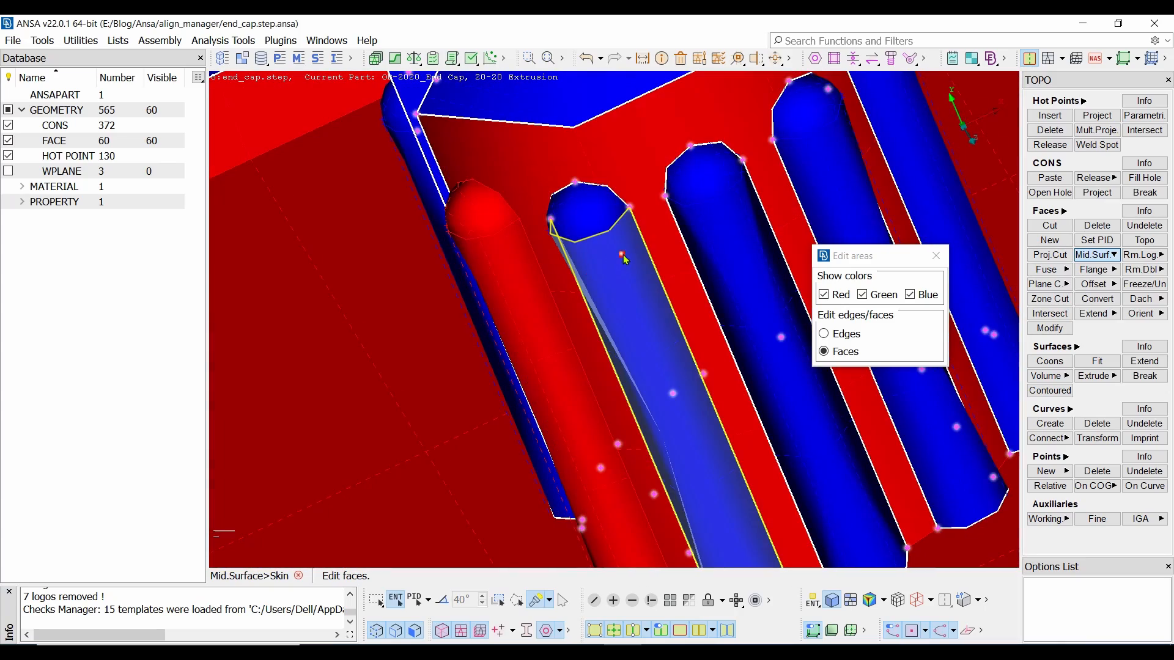
scroll(615, 260, up, 2)
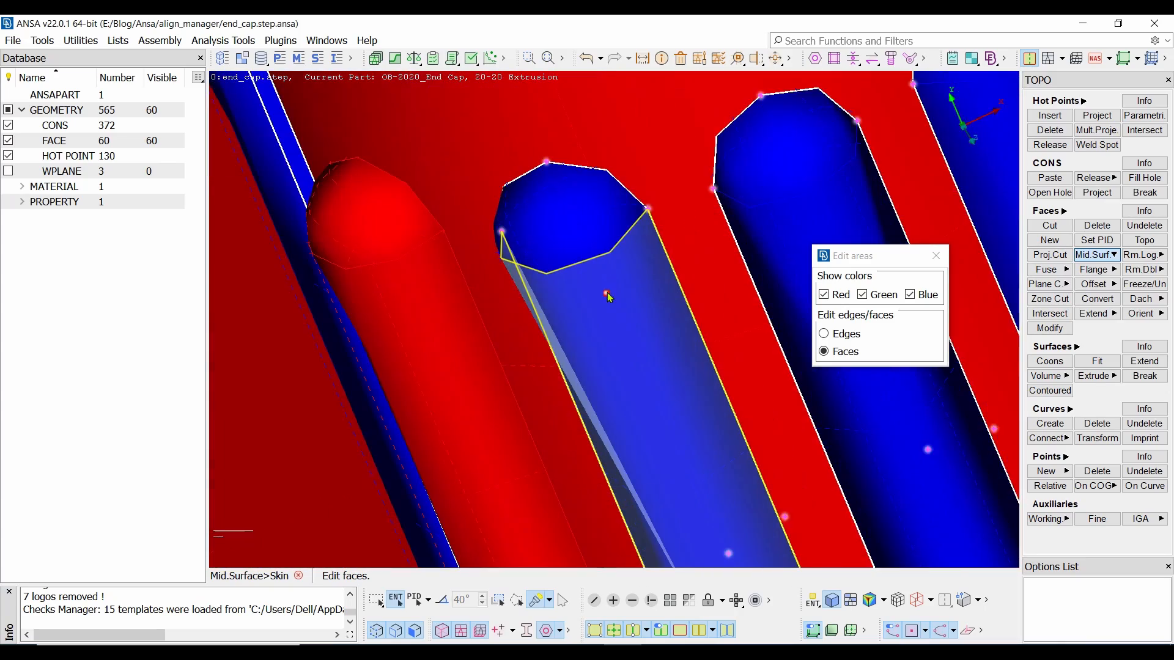
ctrl+drag(614, 260, 647, 251)
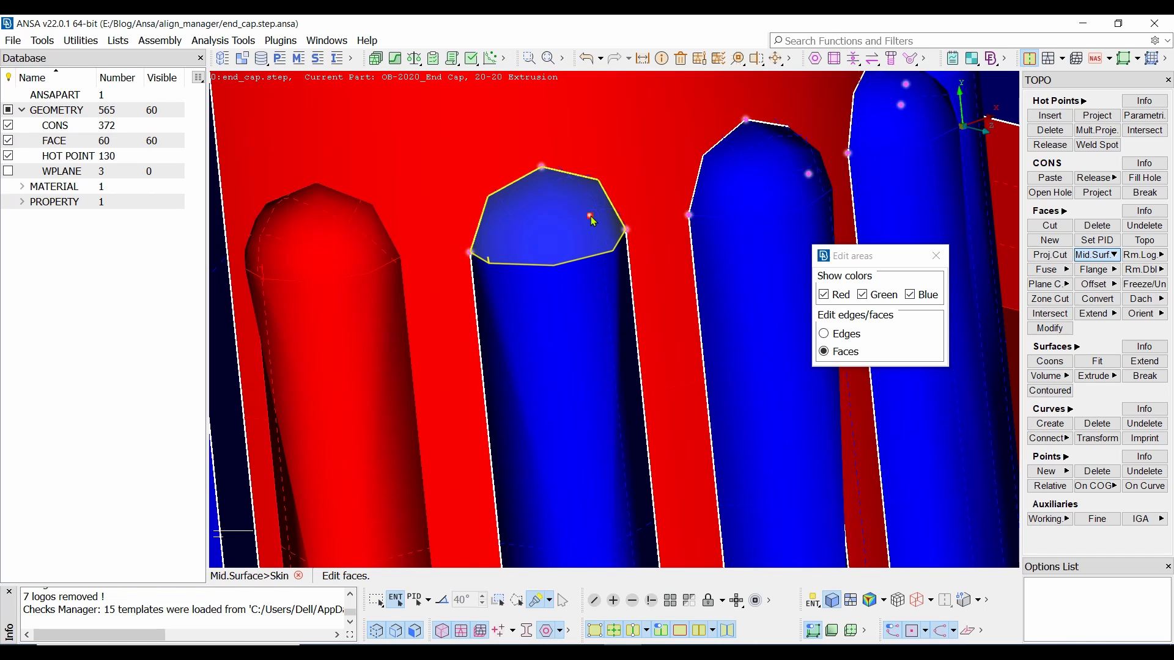
click(586, 383)
click(595, 218)
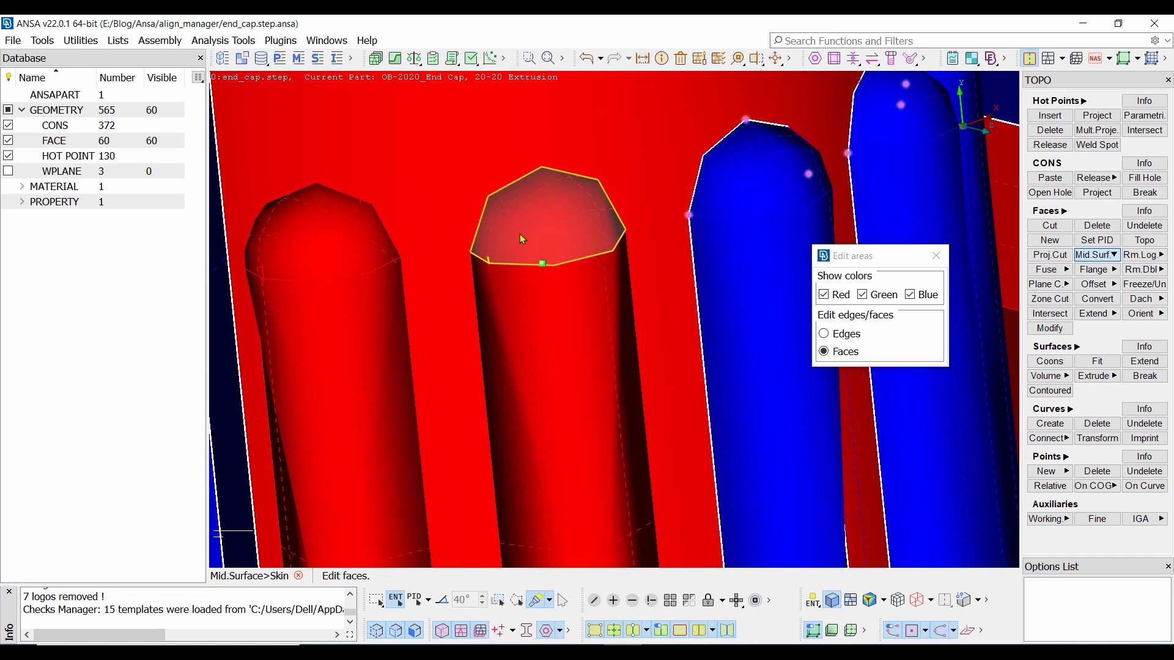
Step: Reassign the domed tops and bodies of the third and fourth rounded ribs on the boss to the red area
scroll(521, 237, down, 2)
scroll(686, 380, up, 1)
ctrl+drag(642, 232, 740, 143)
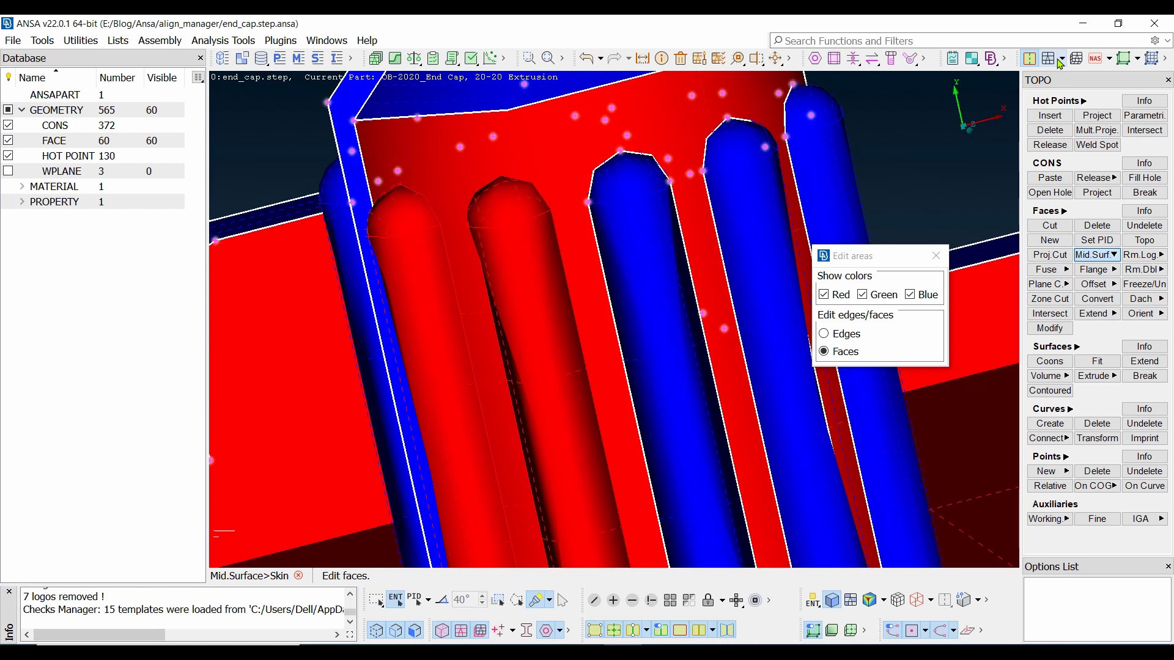
click(634, 201)
click(655, 192)
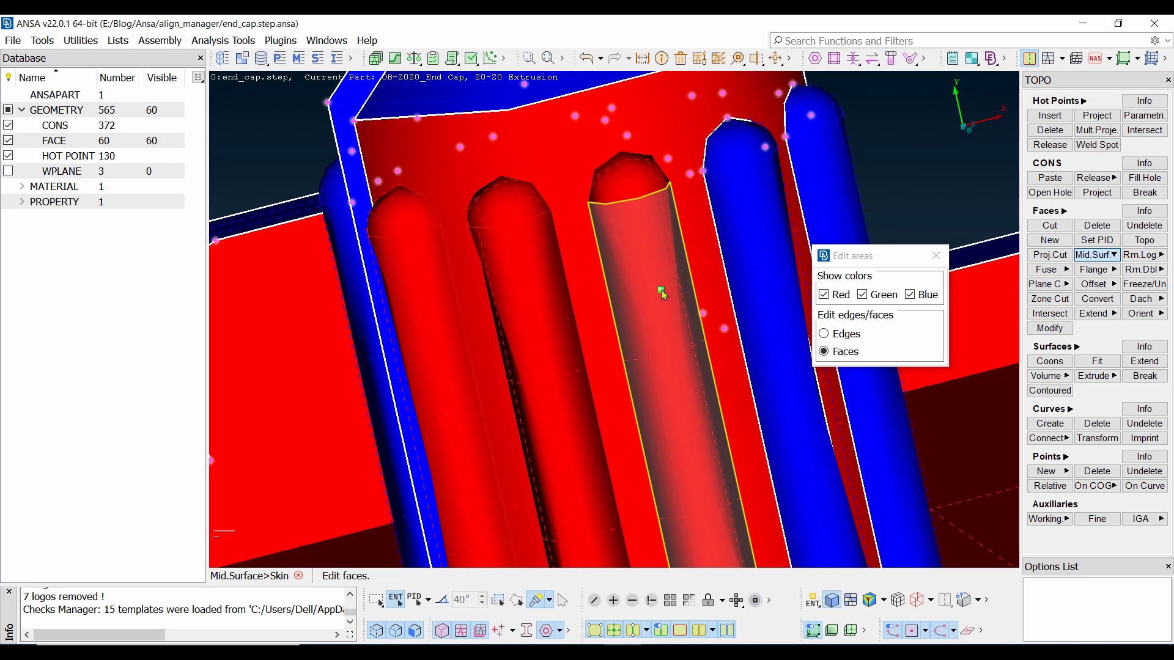
scroll(610, 293, down, 4)
scroll(703, 269, up, 4)
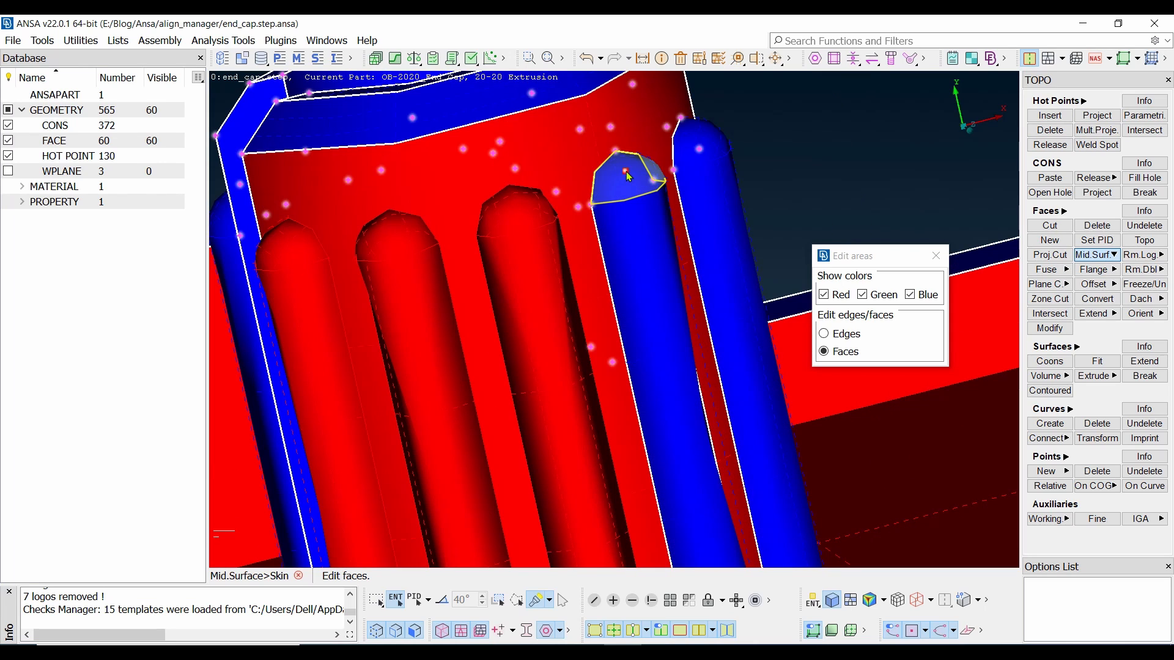
click(635, 186)
click(667, 245)
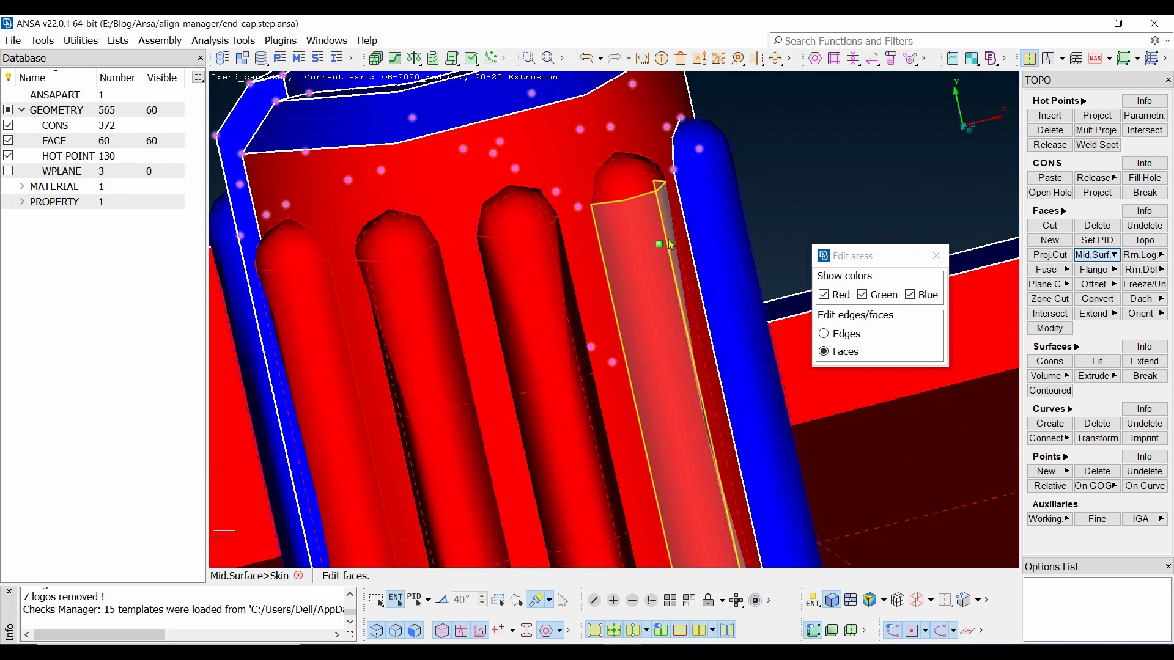
Step: Reassign the last two rounded ribs on this half of the boss, including the final rib's domed top, to the red area
ctrl+drag(651, 291, 594, 303)
scroll(595, 304, down, 5)
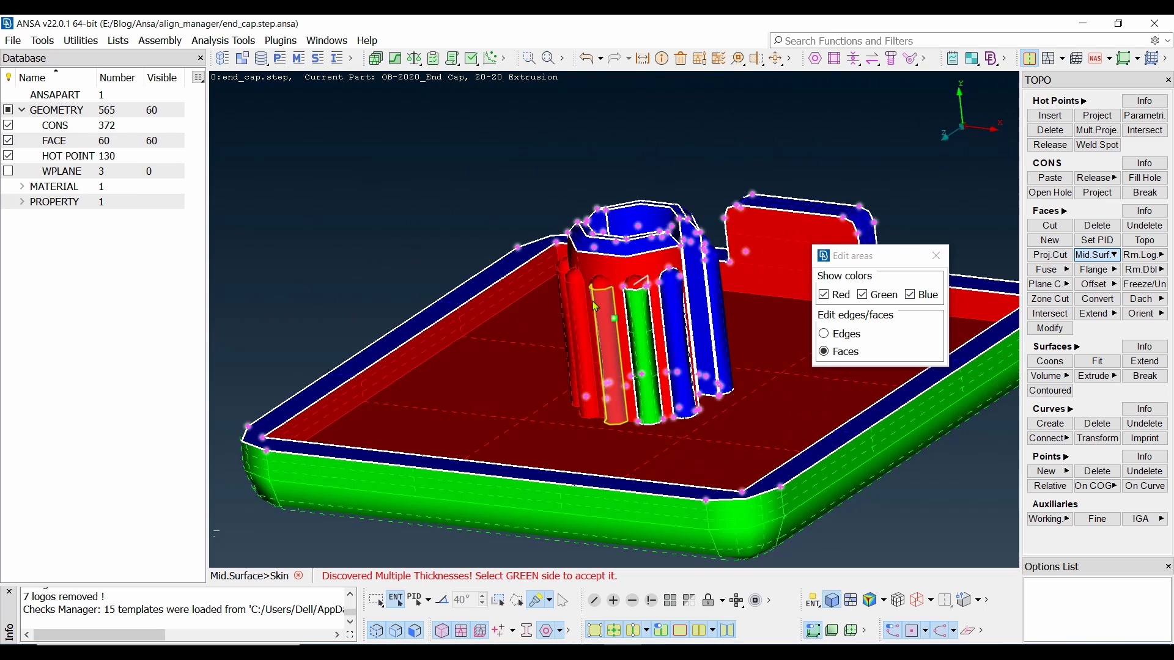
scroll(648, 320, up, 5)
click(605, 294)
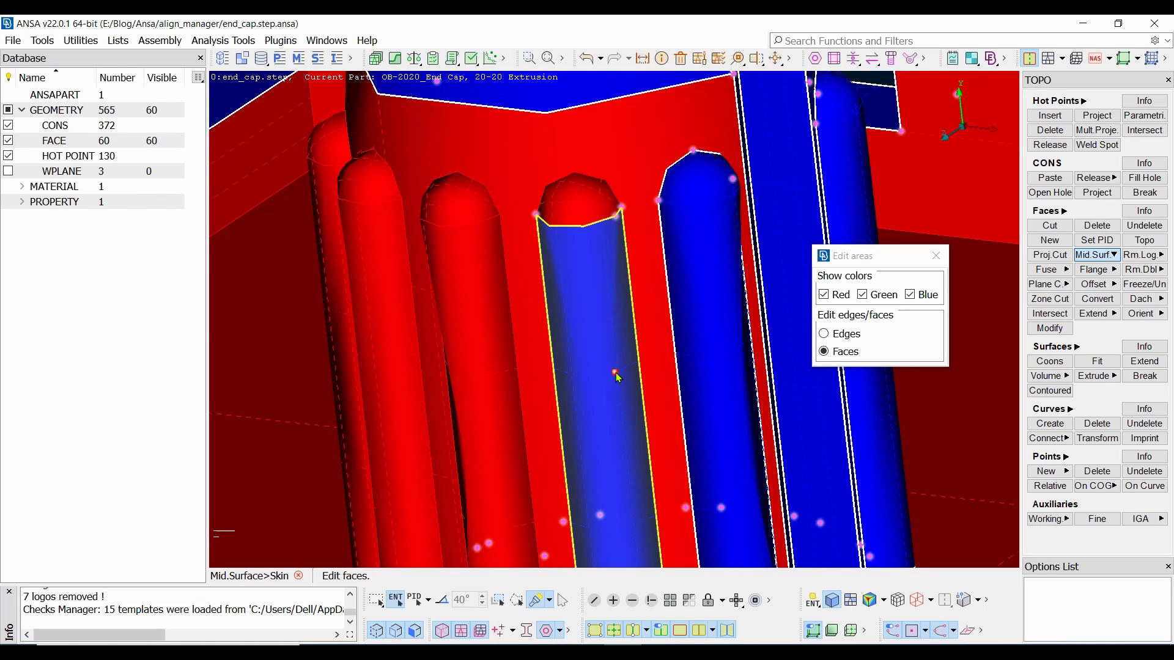
click(617, 375)
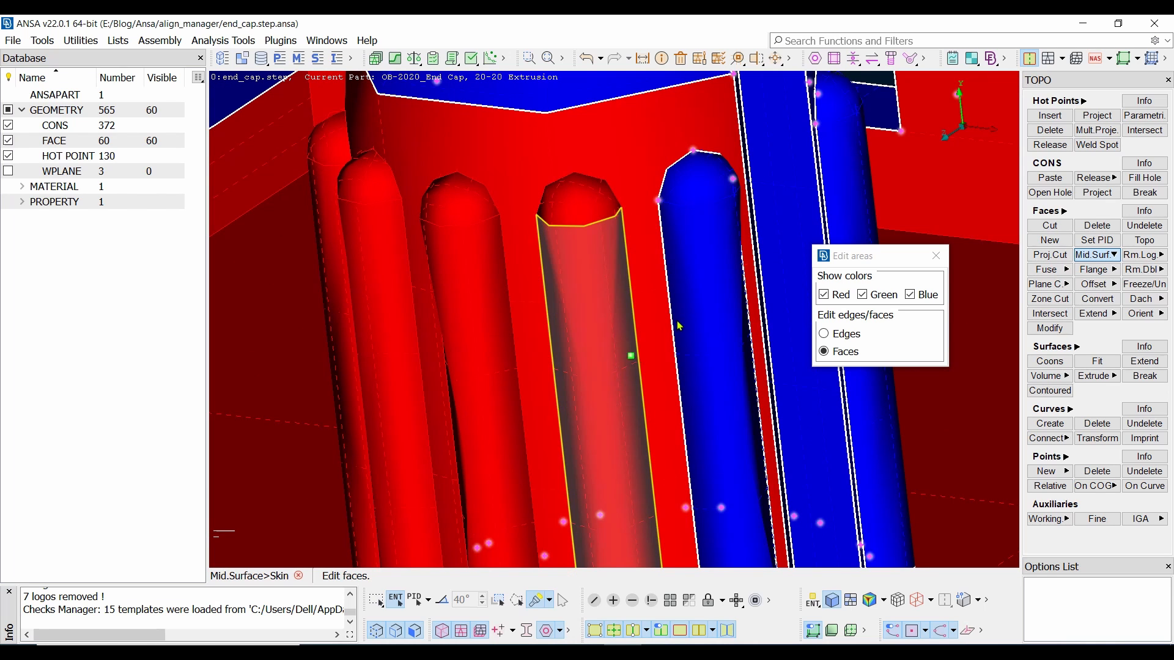
click(706, 193)
click(732, 265)
scroll(612, 257, down, 5)
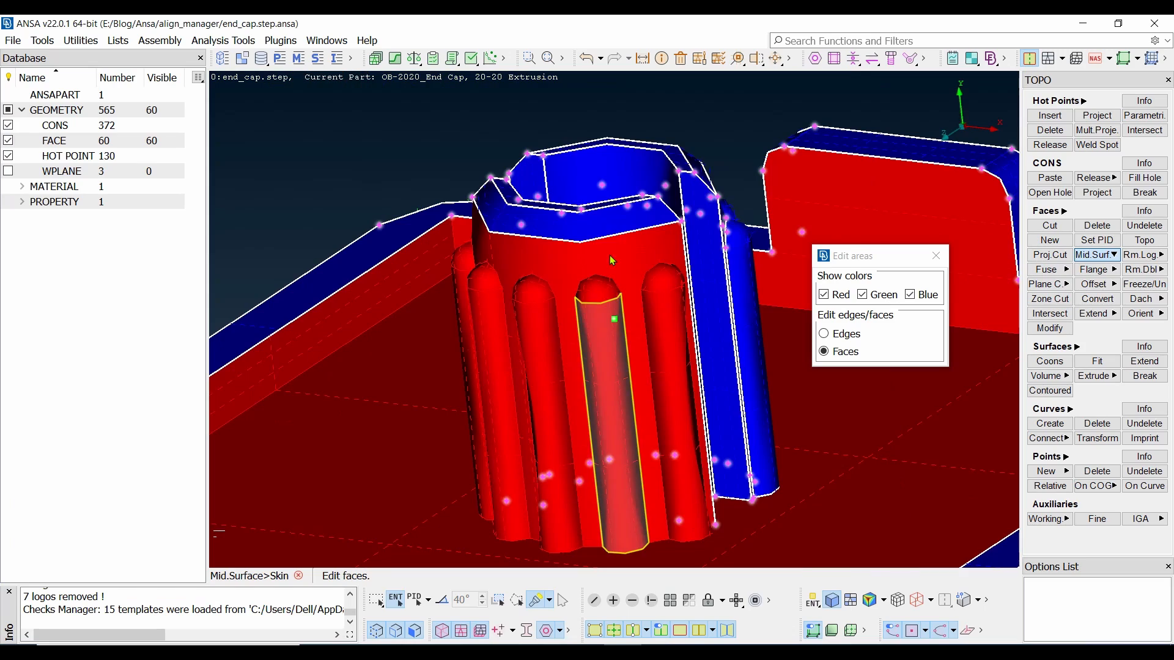
Step: Reassign the chamfer above the ribs on the first boss half to red and that half's inner bore face to green
click(612, 225)
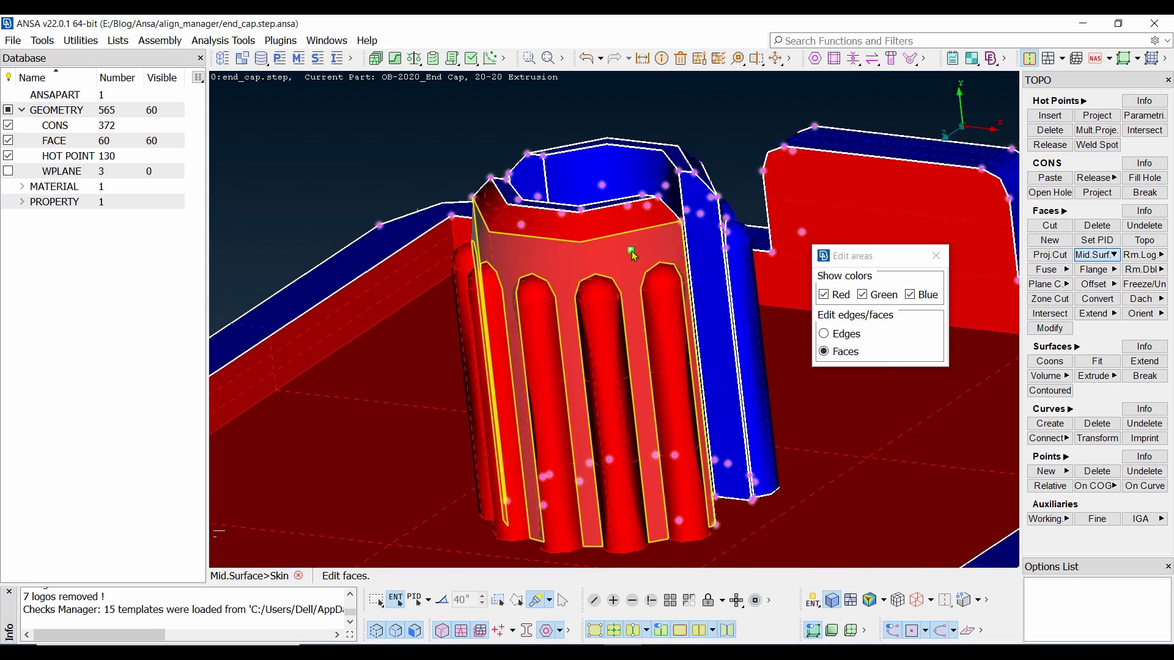
ctrl+drag(589, 243, 478, 323)
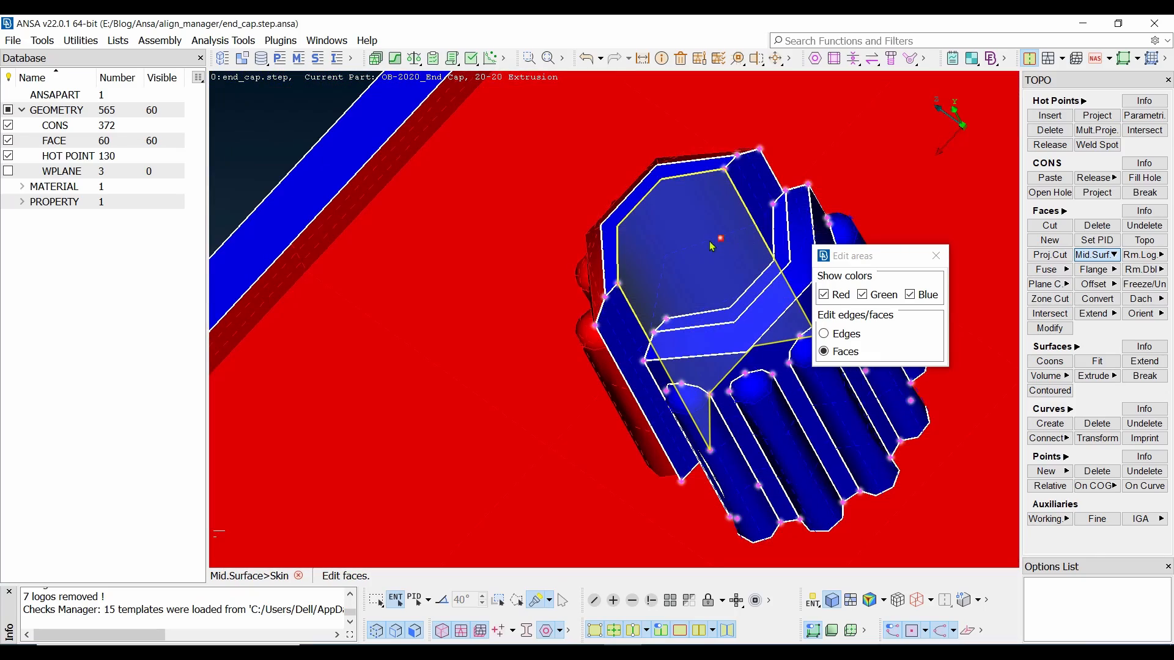
click(693, 251)
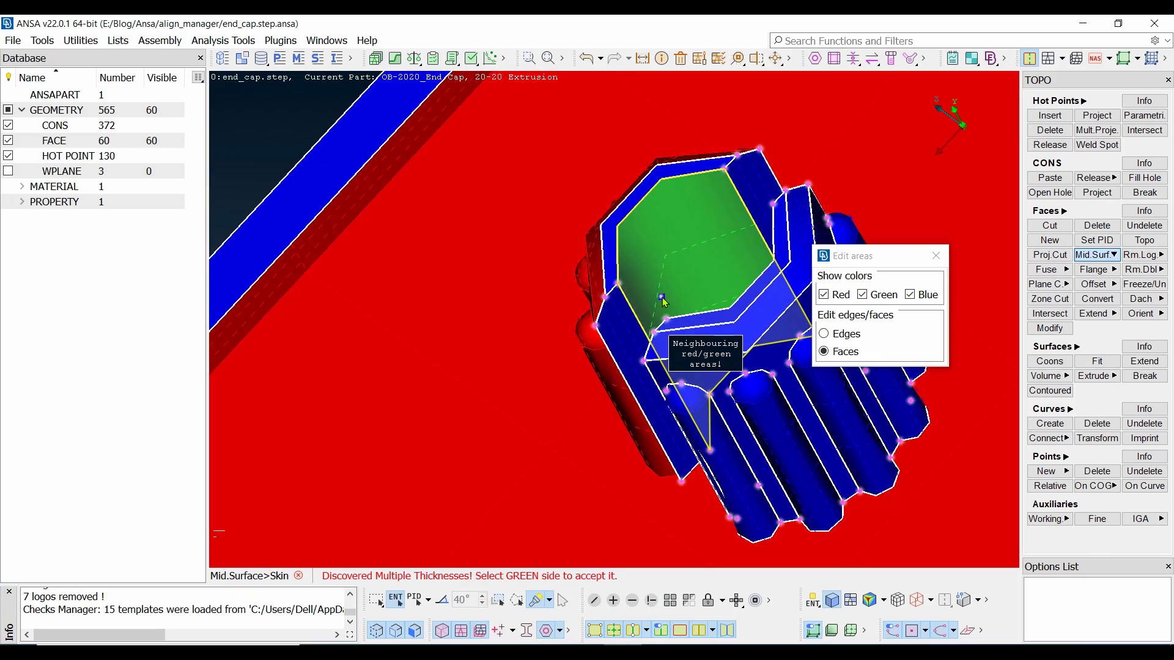
Step: Reassign the inner bore face of the opposite boss half to the green area
ctrl+drag(666, 270, 806, 150)
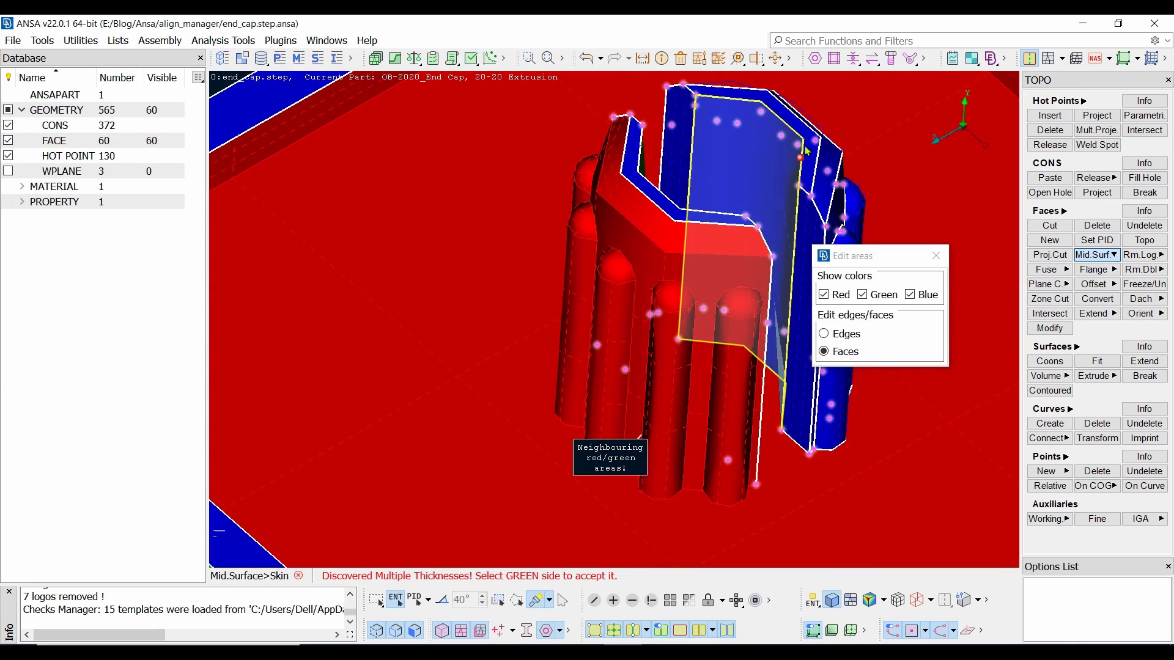
click(774, 205)
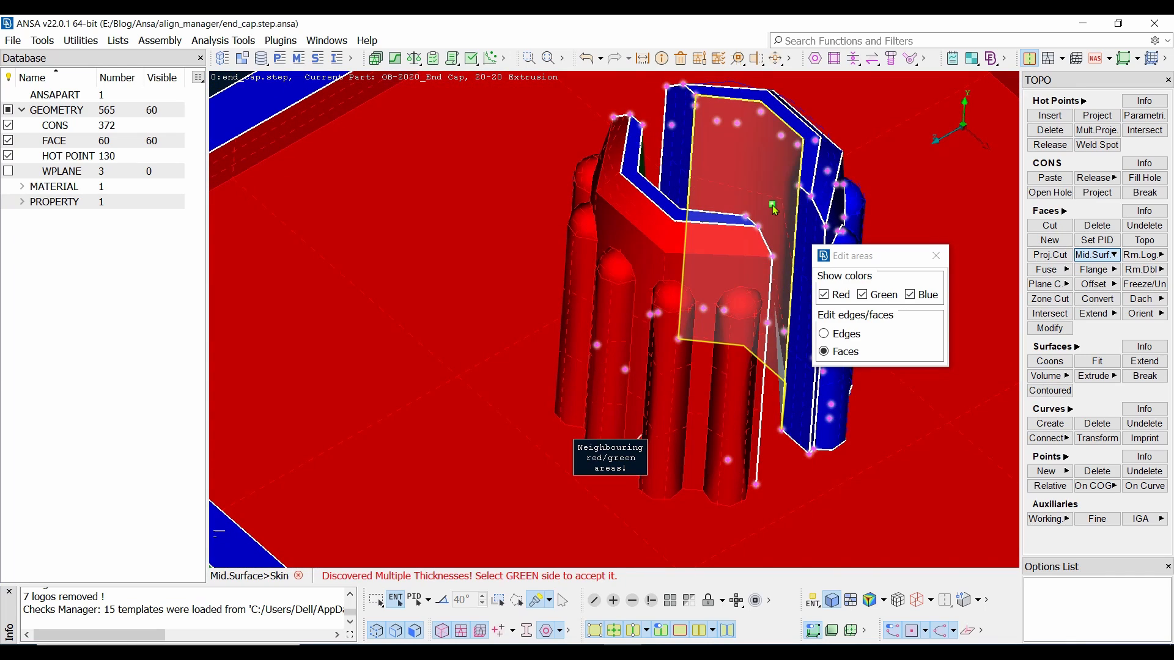
ctrl+drag(749, 196, 764, 190)
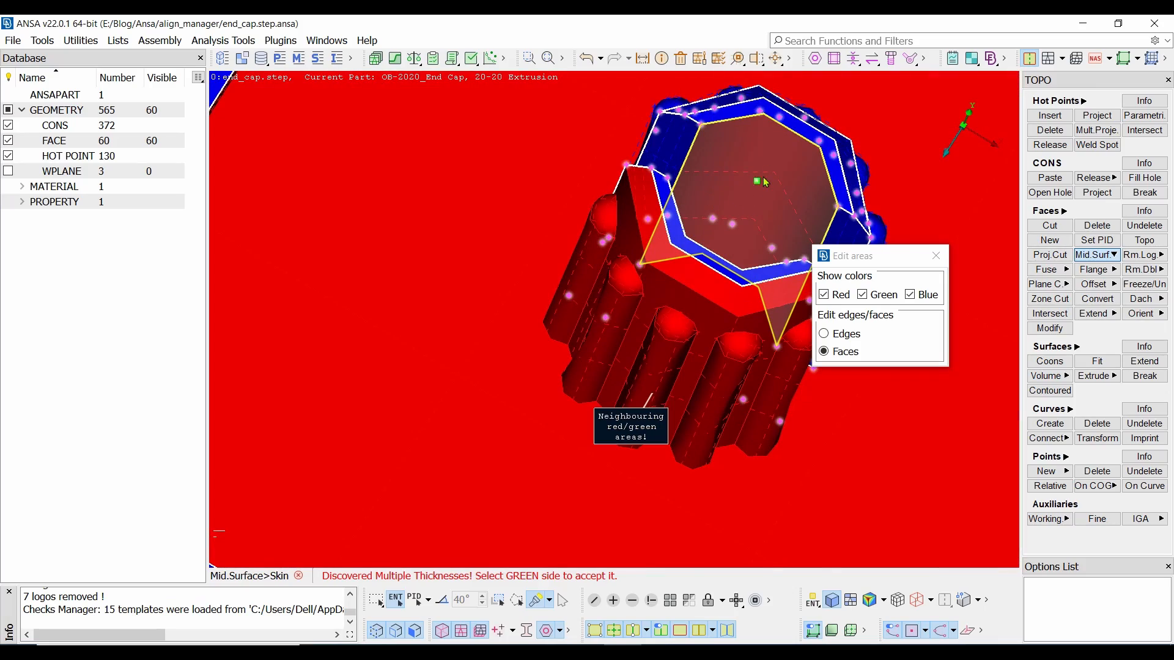
click(753, 224)
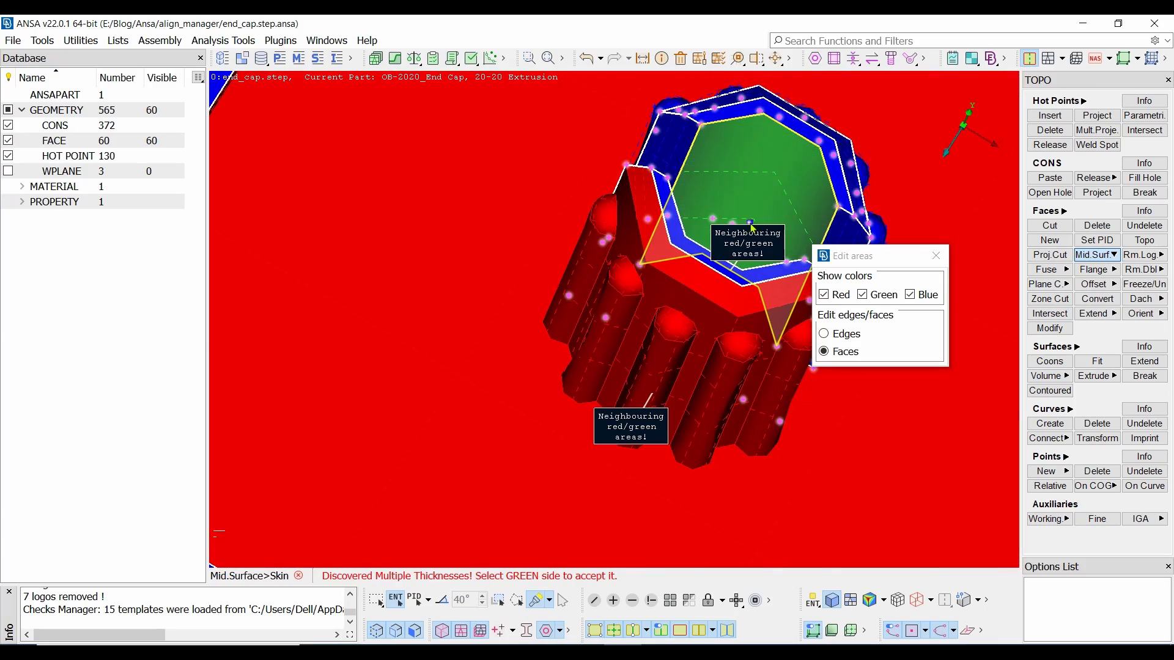
Step: Reassign the outer face between the rounded ribs on the opposite boss half to the red area
ctrl+drag(751, 185, 645, 208)
click(677, 192)
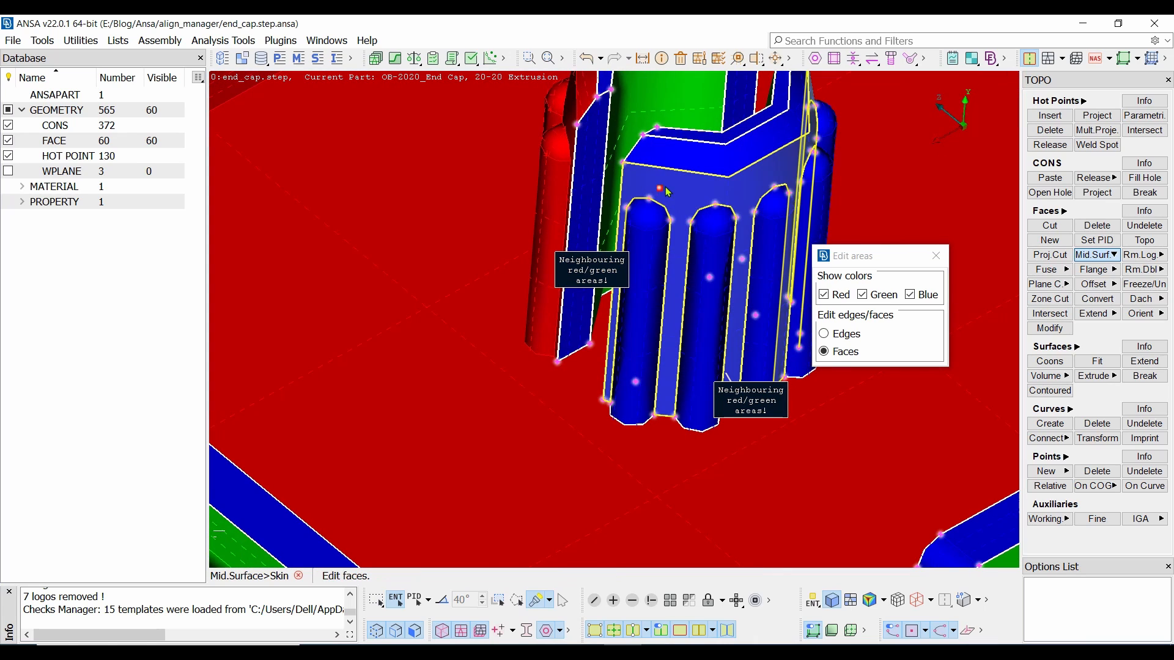
click(714, 203)
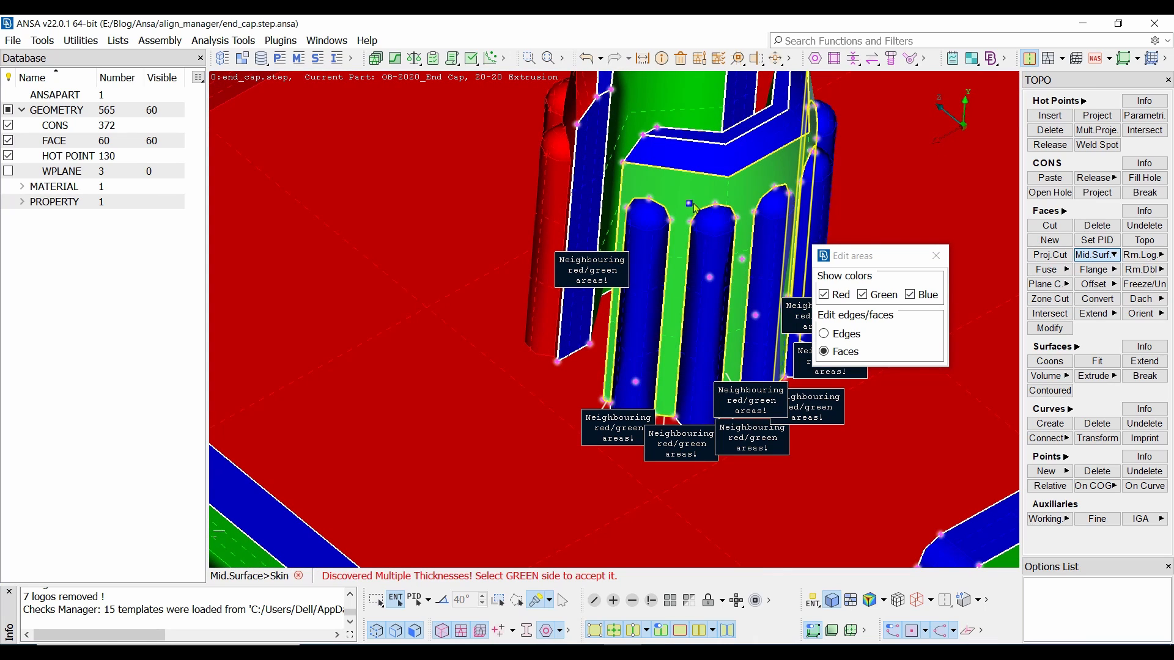
click(726, 195)
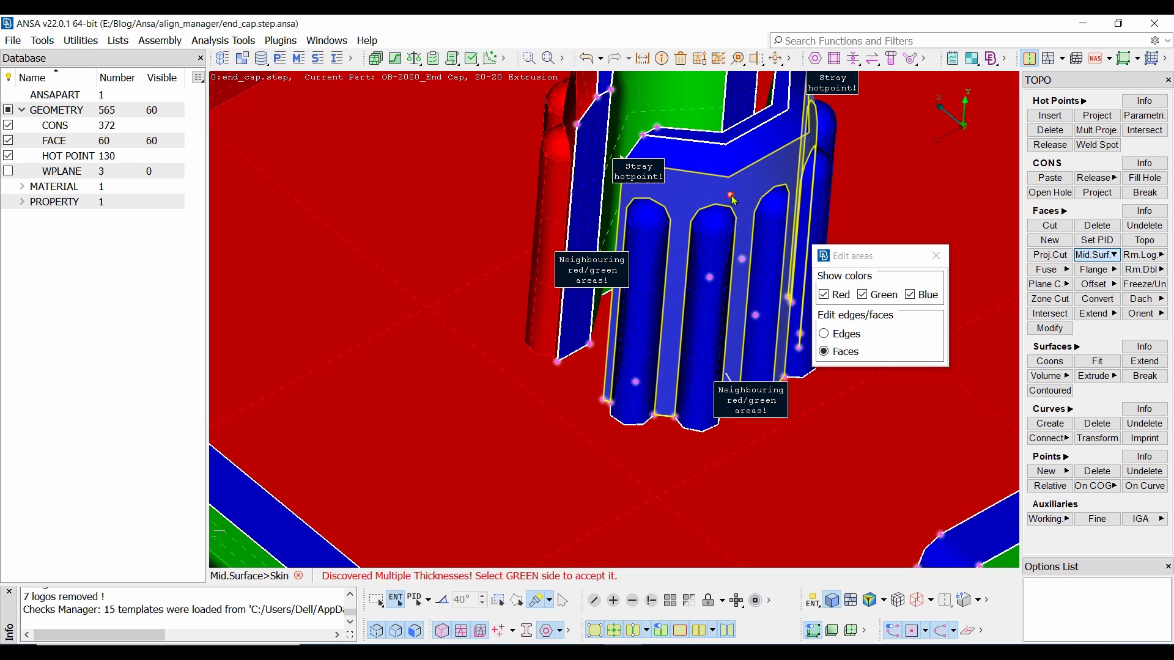
click(730, 195)
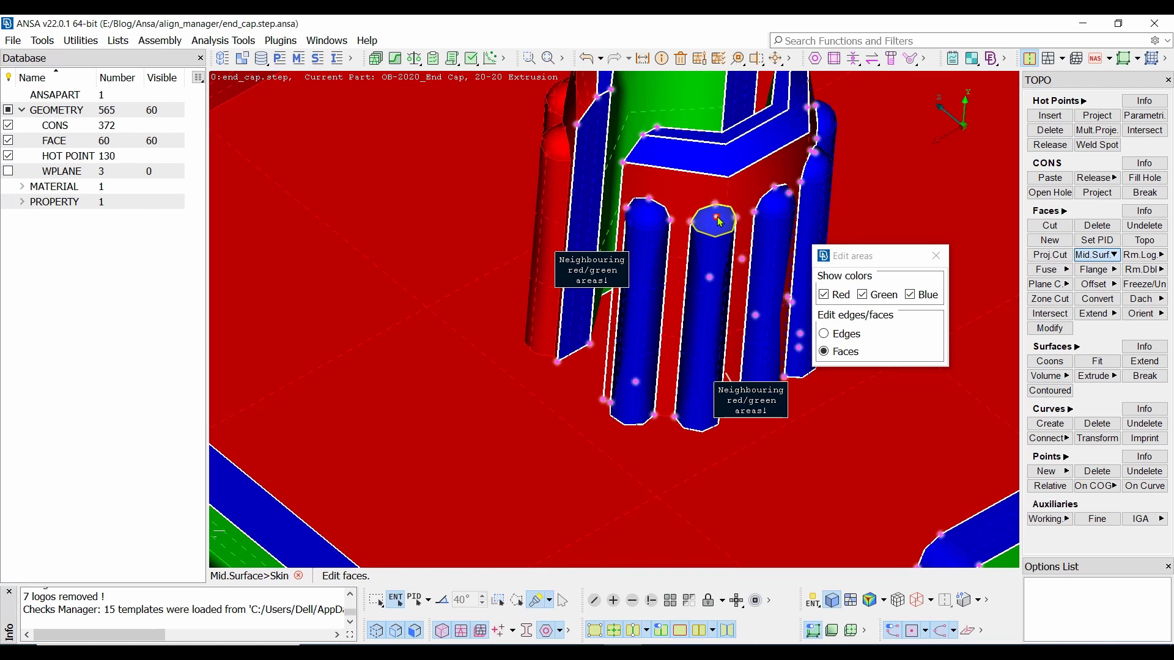
Step: Reassign the bodies and domed tops of two neighbouring rounded ribs at one end of the opposite boss half to the red area
click(706, 248)
click(709, 272)
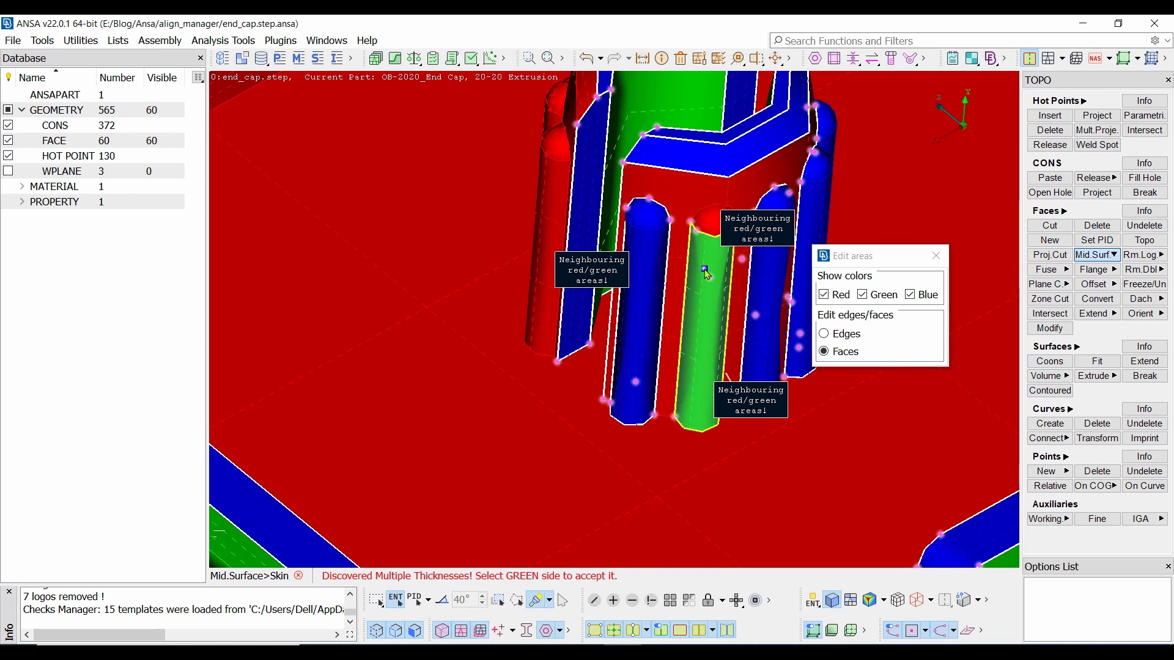
click(711, 258)
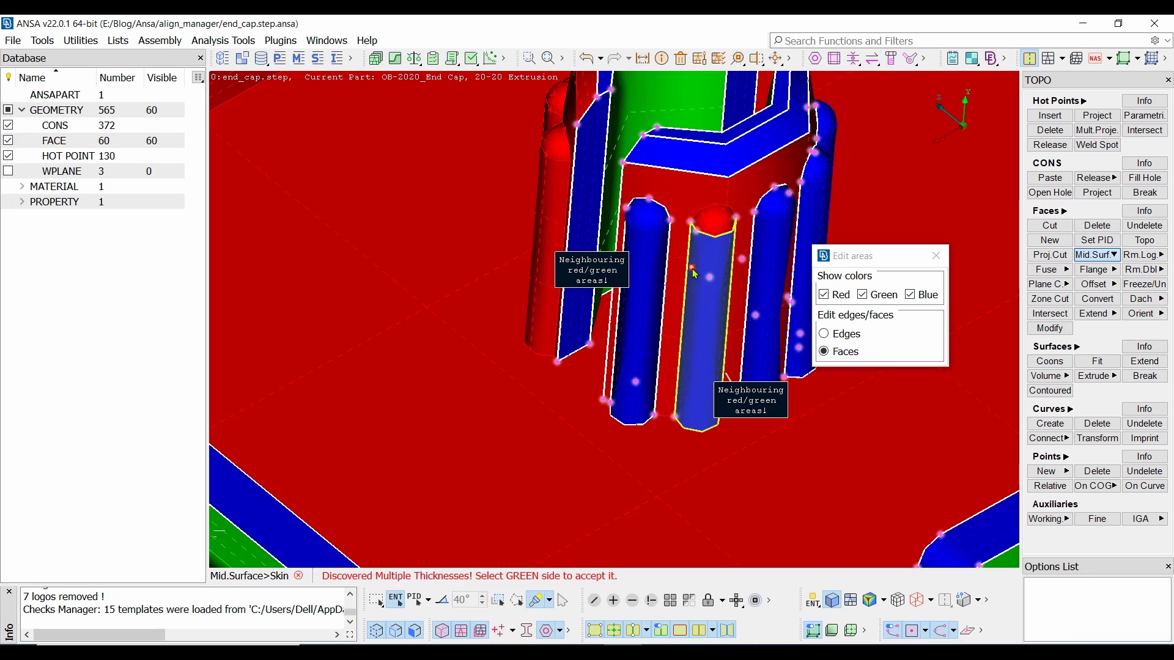
click(705, 261)
click(652, 243)
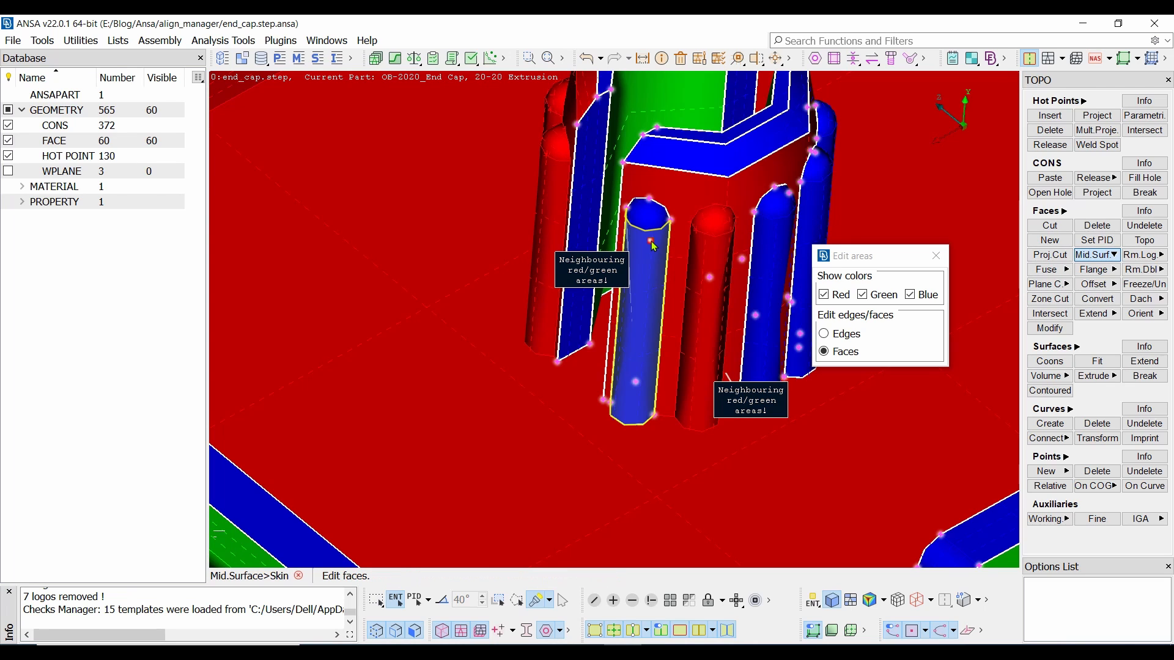
click(654, 242)
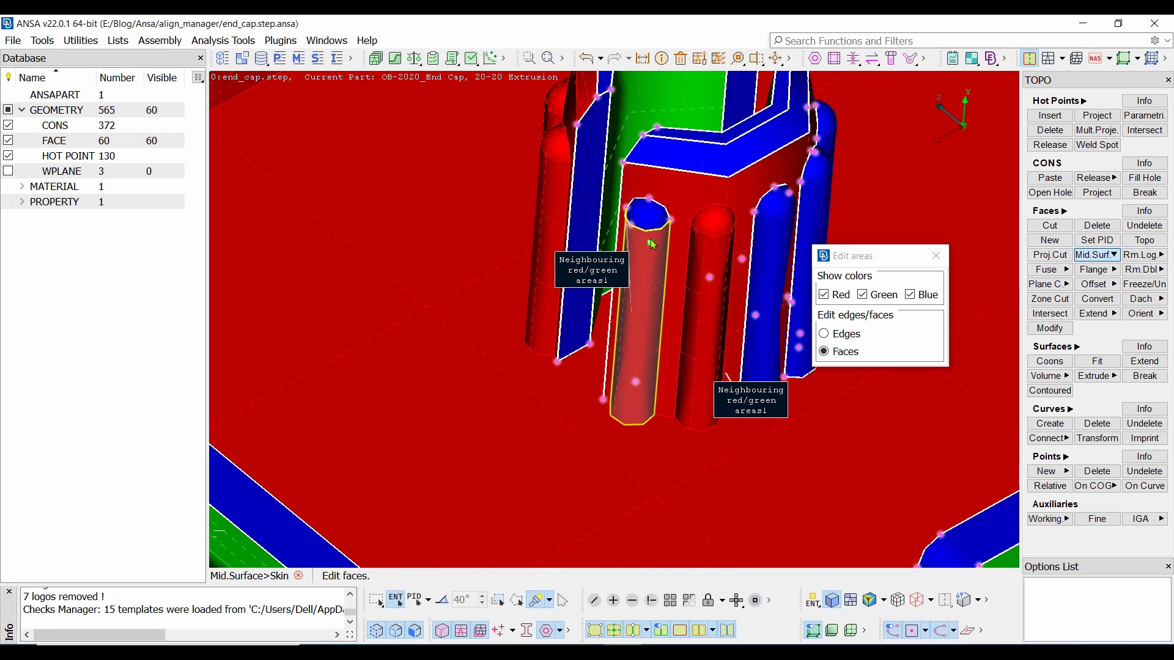
click(650, 217)
Step: Reassign the domed top and body of the third rounded rib on the opposite boss half to the red area
scroll(760, 257, up, 3)
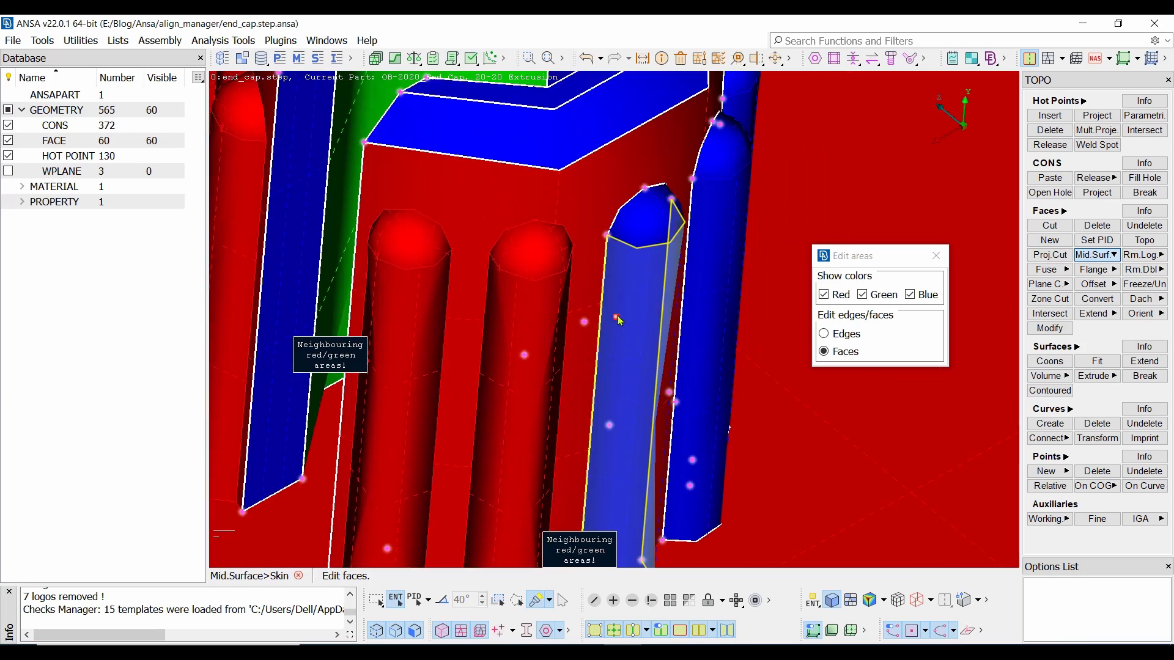
scroll(617, 318, down, 3)
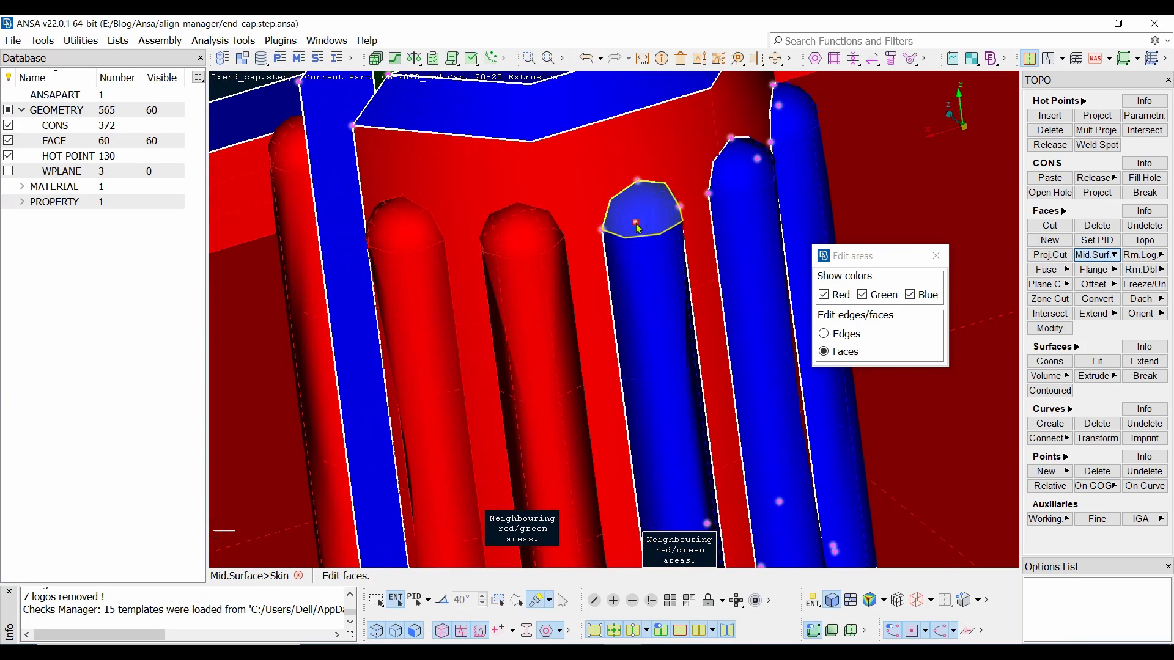
click(637, 229)
click(647, 272)
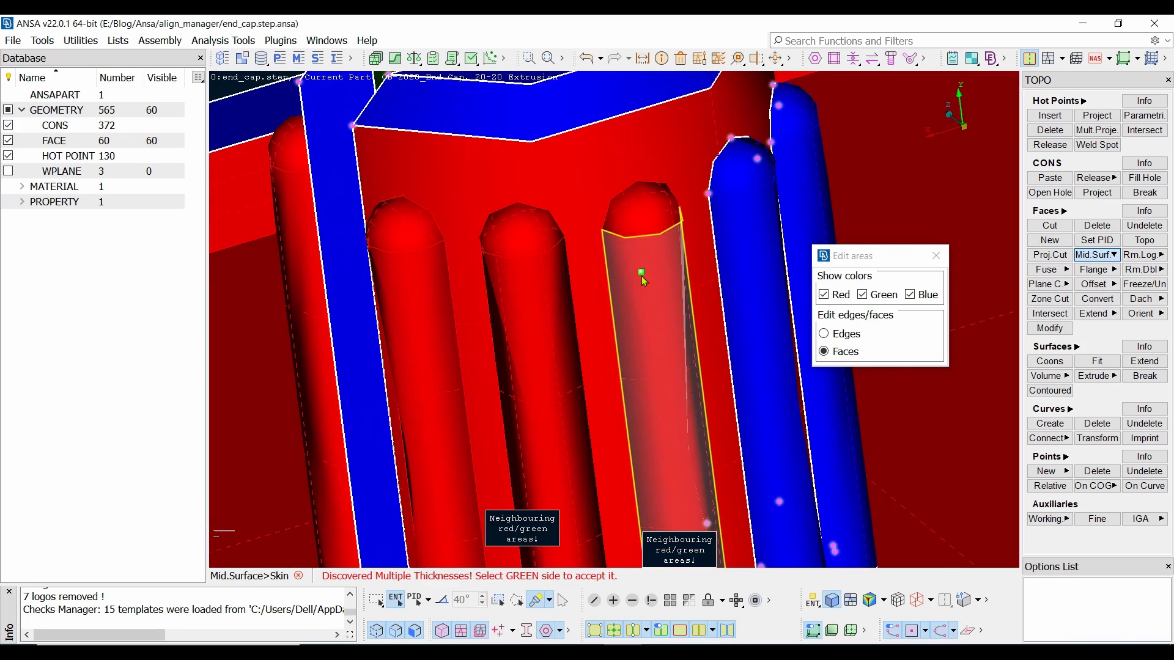
Step: Reassign the remaining blue rounded ribs on the opposite boss half, including the last rib's domed top, to the red area
ctrl+drag(647, 272, 763, 314)
click(754, 257)
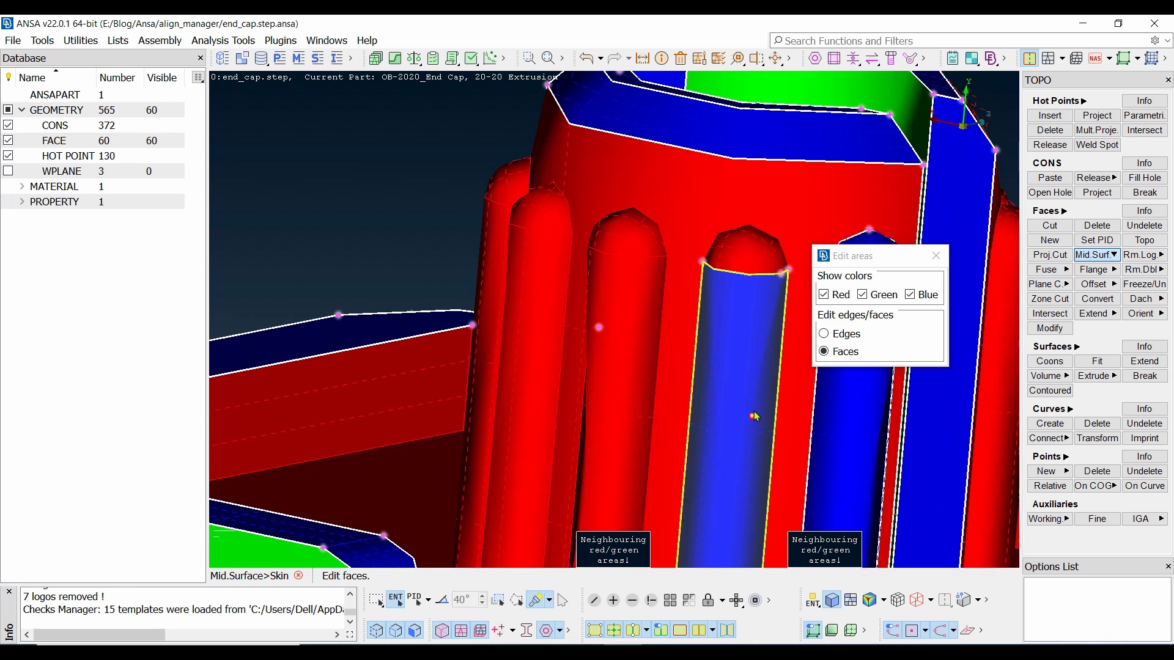
click(762, 293)
scroll(762, 293, down, 6)
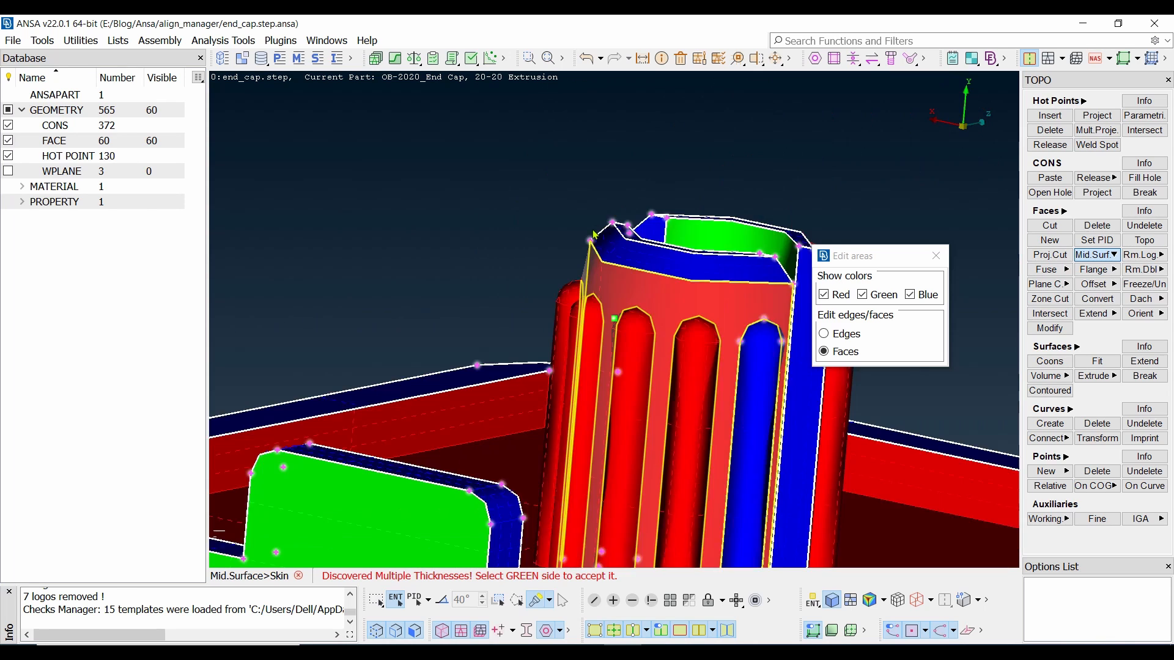
scroll(553, 130, up, 8)
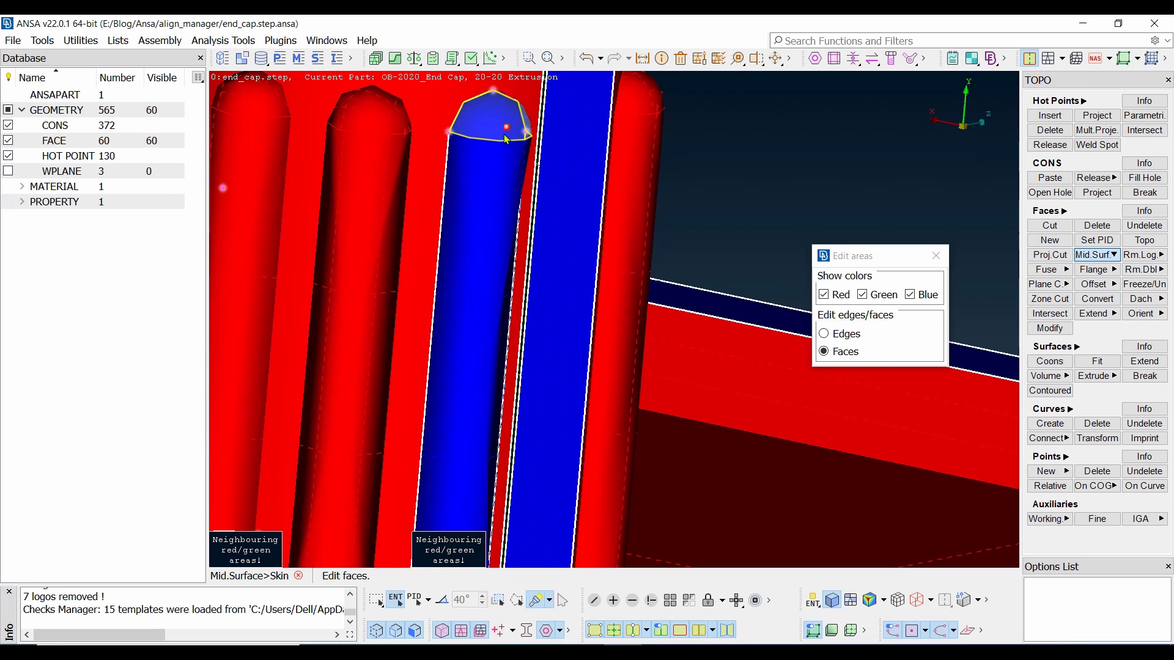
ctrl+drag(493, 162, 453, 191)
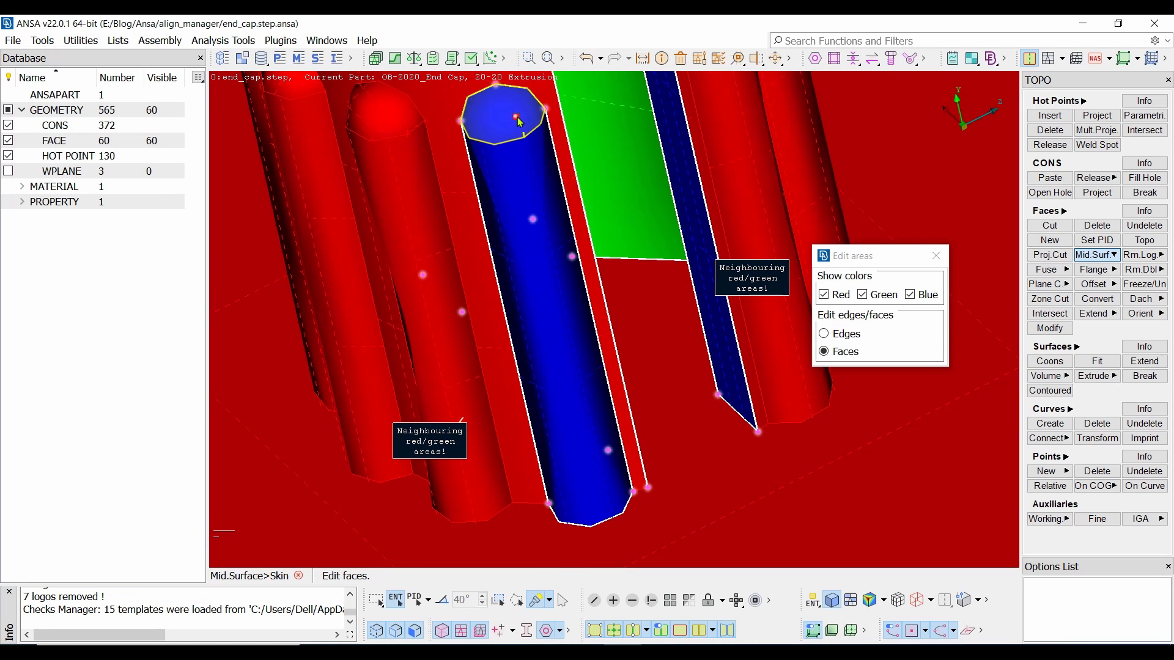
click(518, 122)
scroll(615, 319, down, 5)
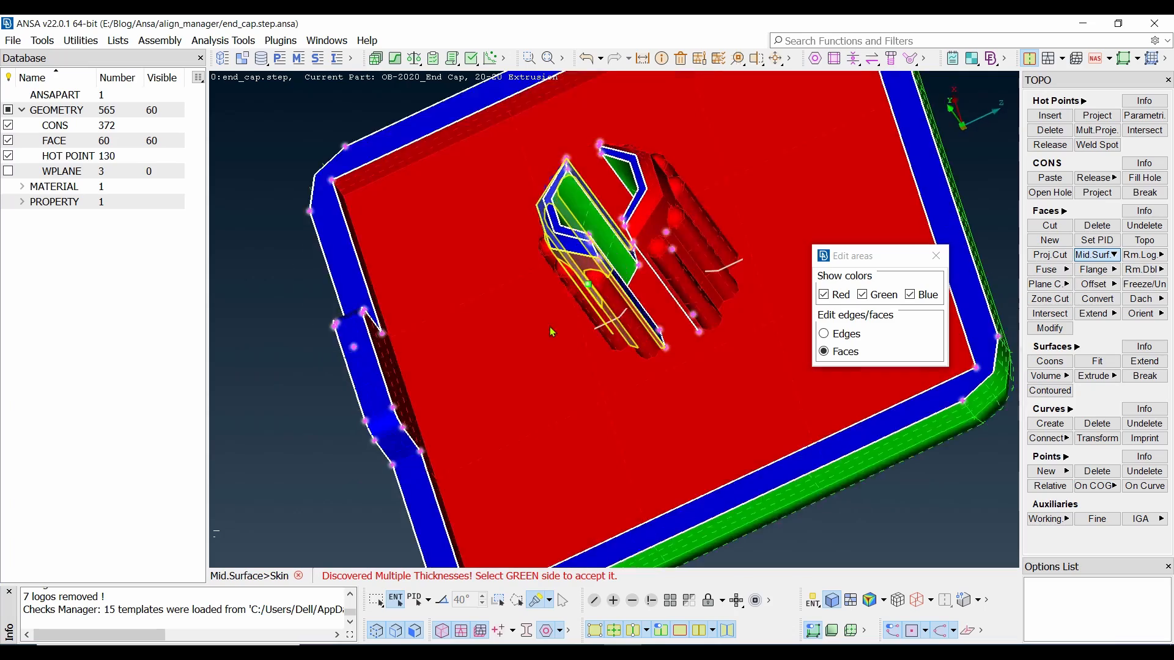
Step: Reassign the sloped chamfer face above the ribs on the opposite boss half to the red area
ctrl+drag(552, 332, 549, 293)
scroll(549, 287, up, 5)
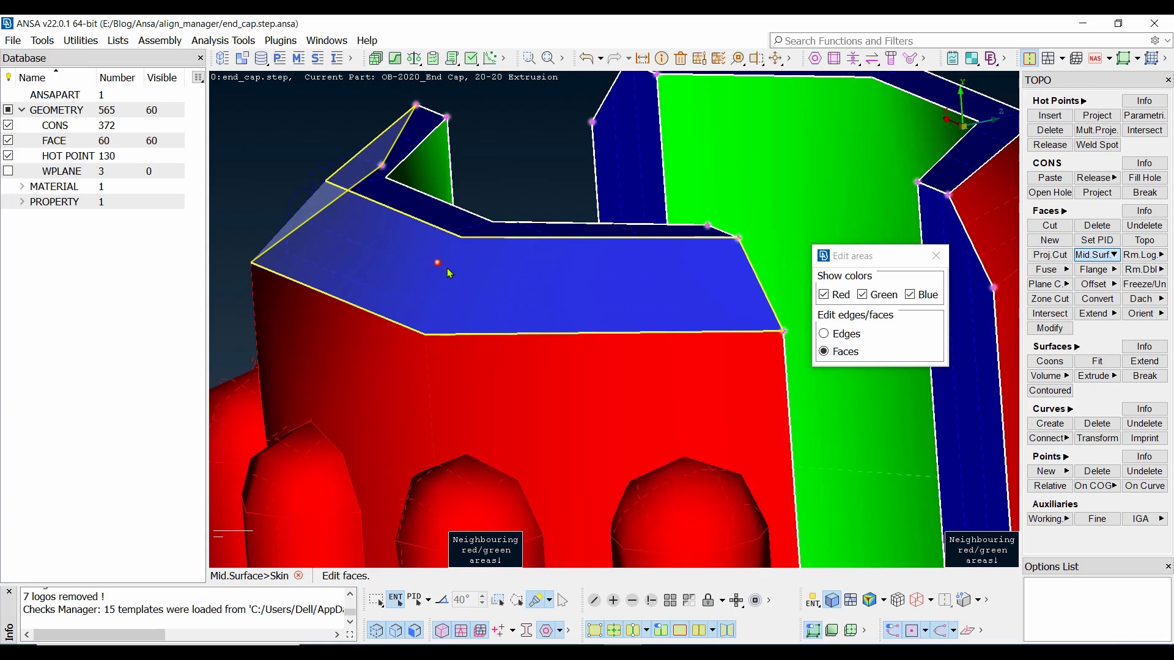
click(315, 217)
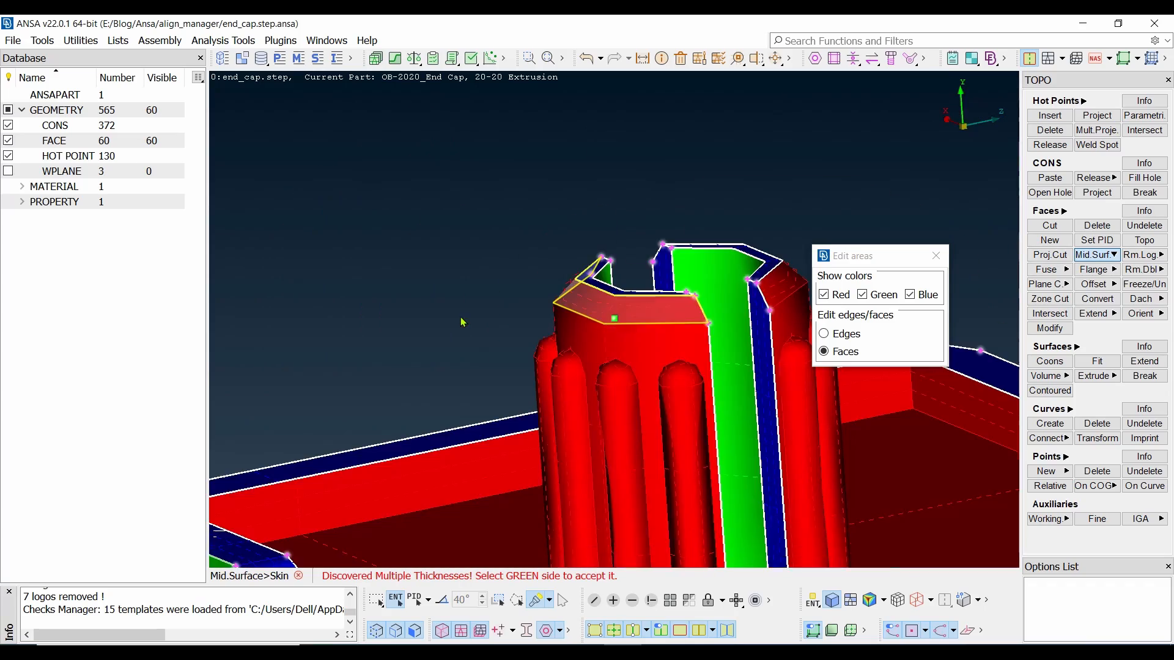
Step: Examine the neighbouring red/green warnings where the green bore faces of both boss halves meet the red floor
scroll(464, 324, down, 5)
middle_drag(657, 342, 635, 360)
scroll(618, 330, down, 8)
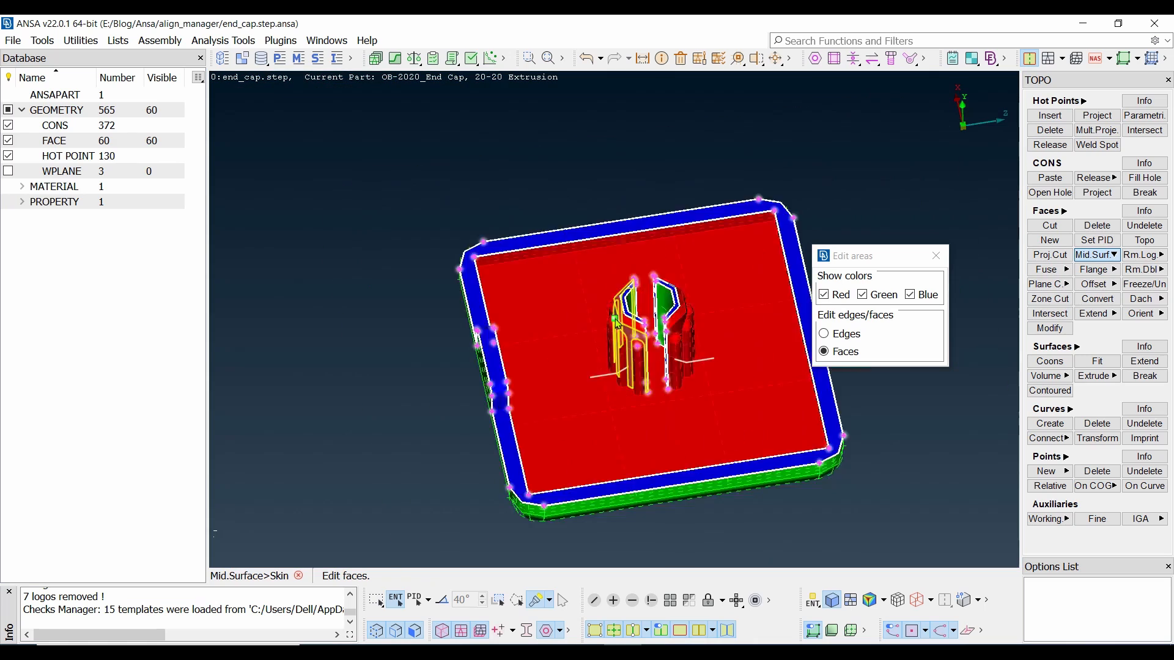
scroll(568, 293, up, 5)
scroll(637, 330, up, 10)
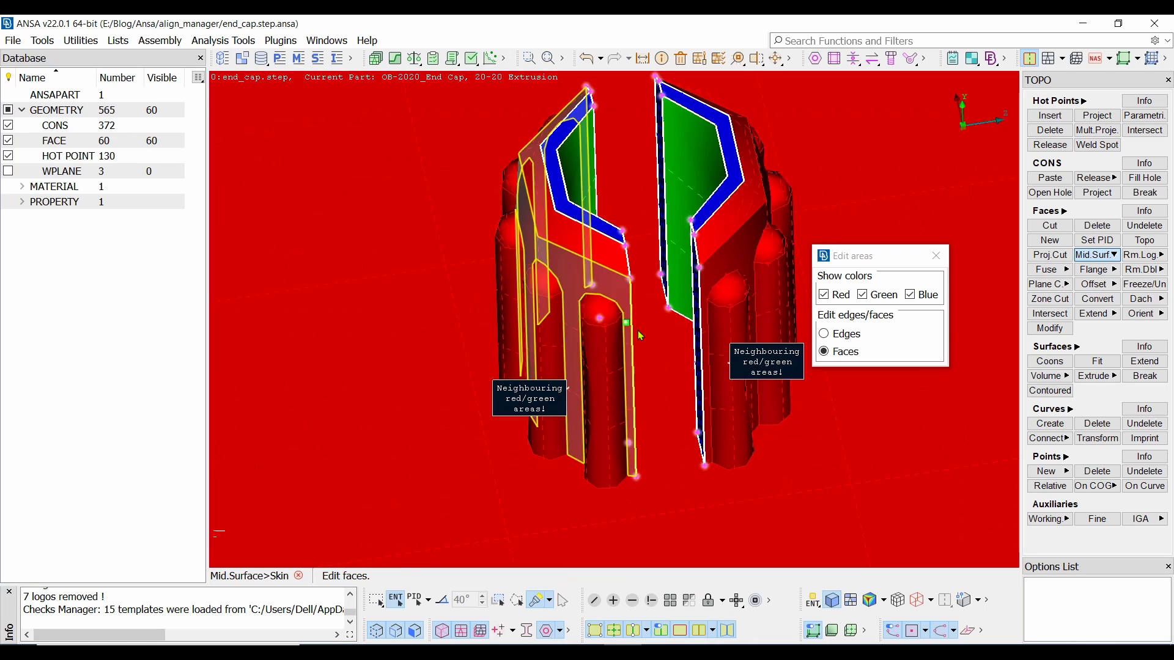
scroll(659, 353, down, 6)
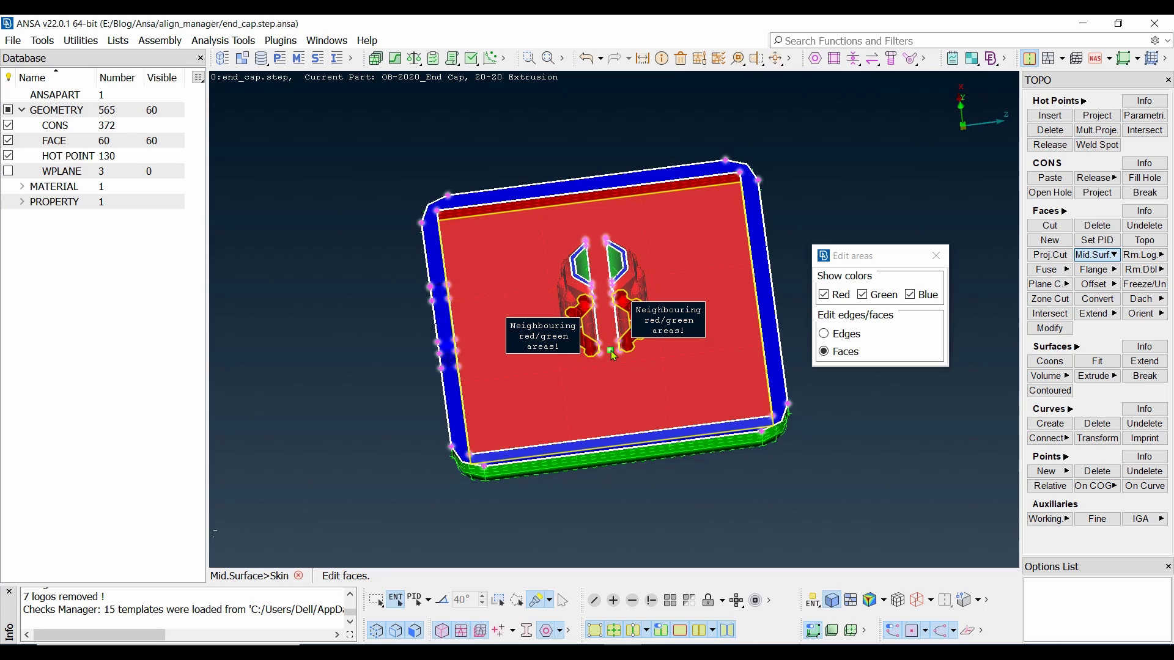
scroll(613, 355, up, 8)
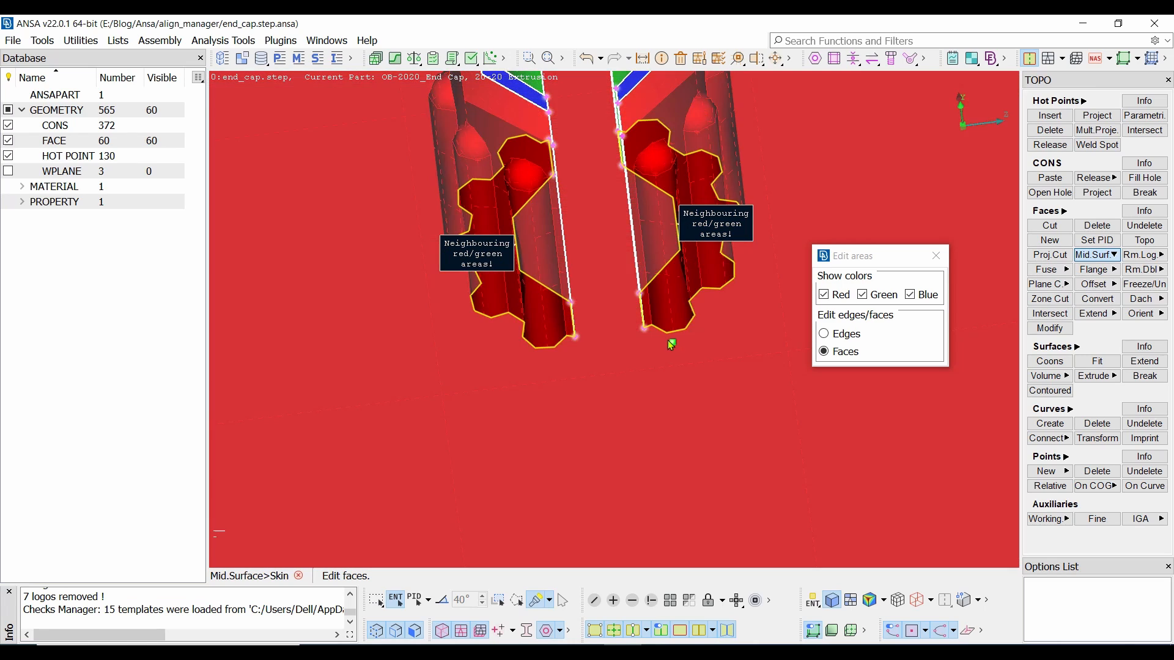
ctrl+drag(675, 269, 614, 319)
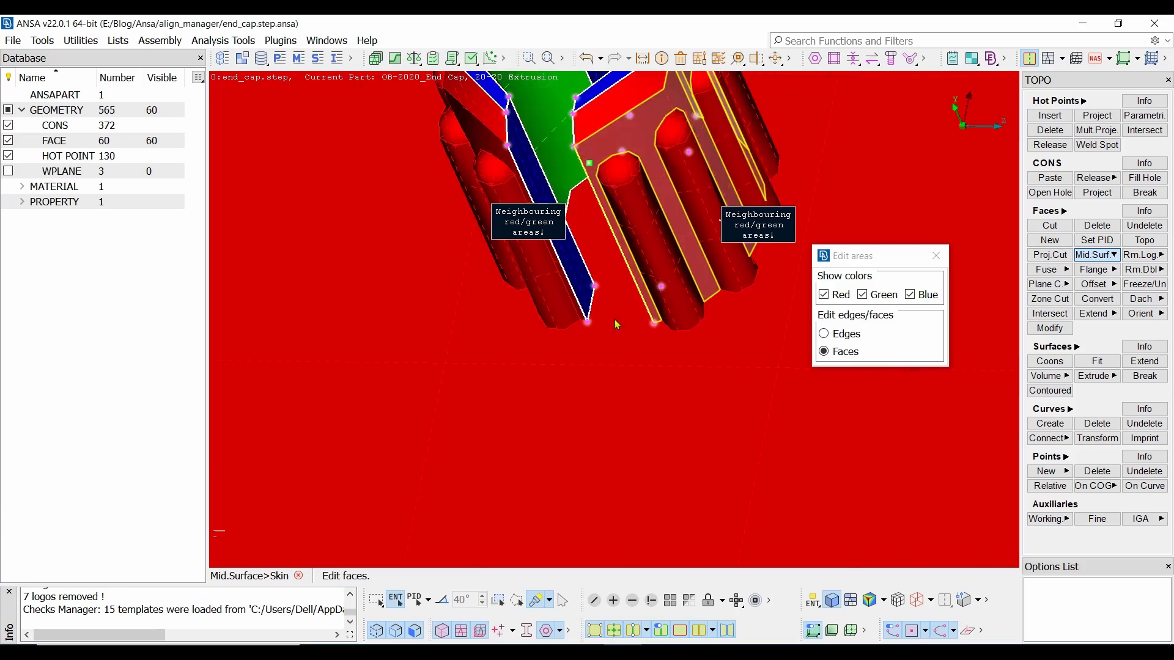
scroll(615, 319, up, 10)
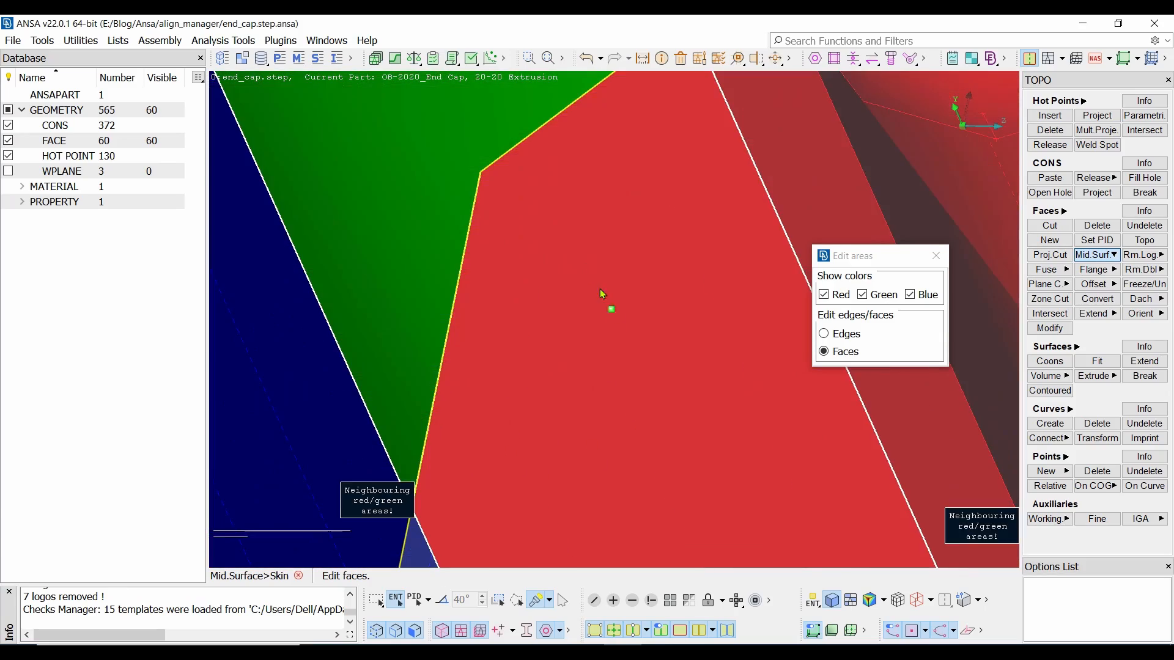
scroll(602, 294, down, 8)
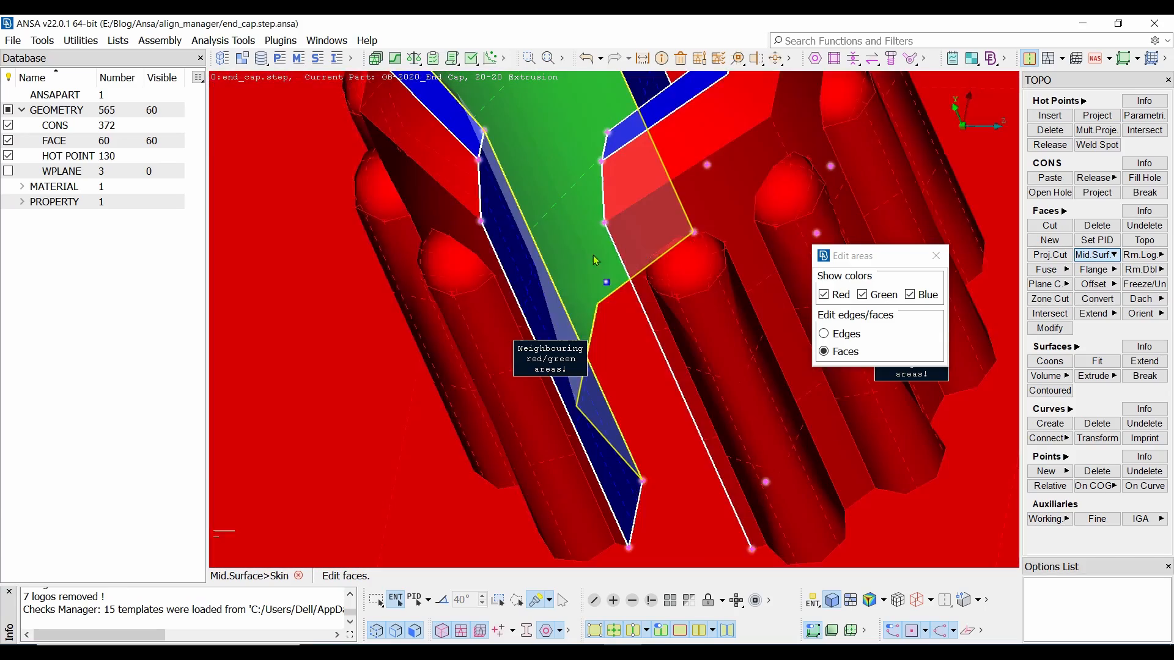
ctrl+drag(596, 263, 615, 319)
scroll(625, 308, down, 8)
scroll(593, 233, up, 10)
scroll(615, 318, down, 6)
scroll(616, 322, up, 8)
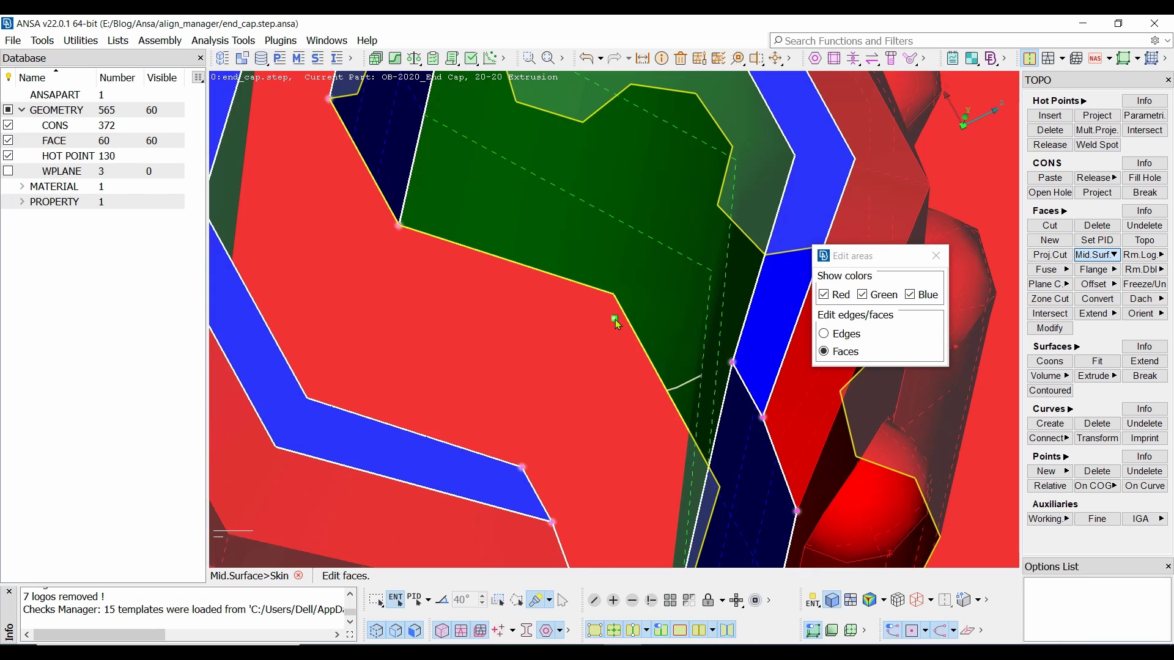
click(616, 323)
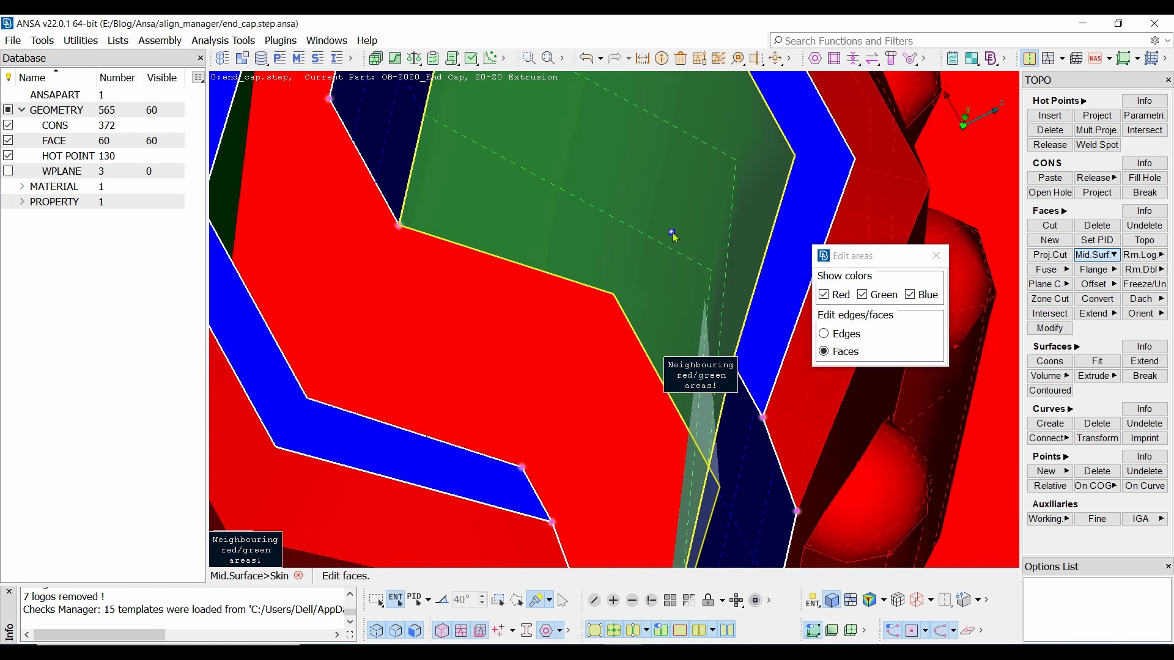
click(583, 326)
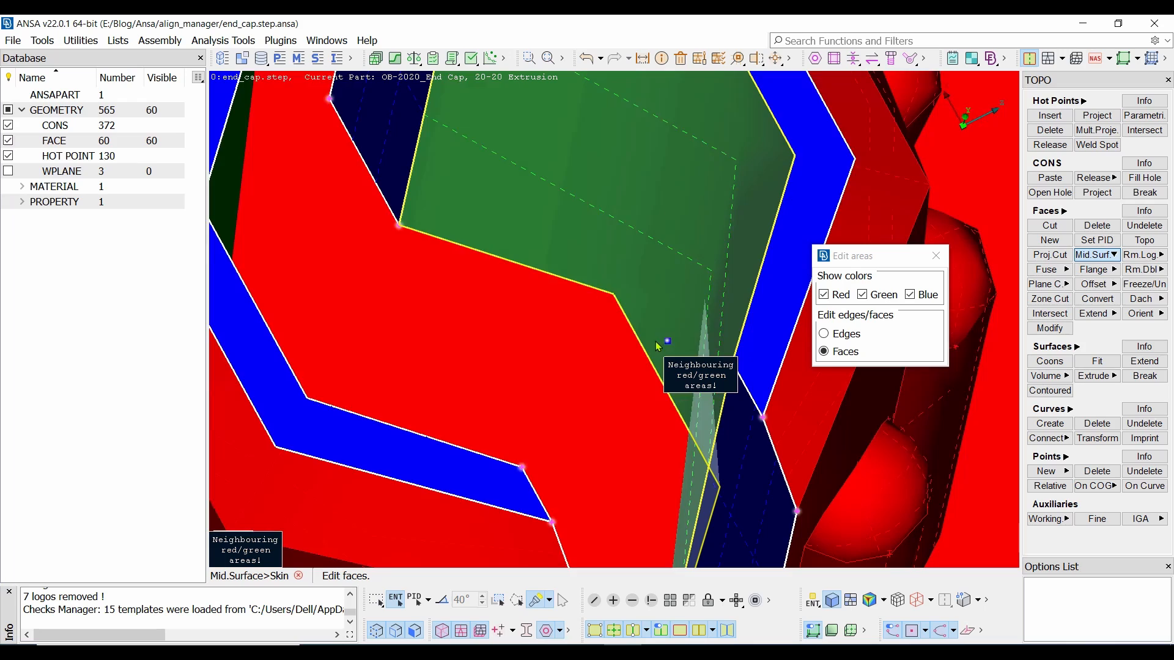
Step: Close the red/green/blue area editing and quit the Skin process
click(658, 347)
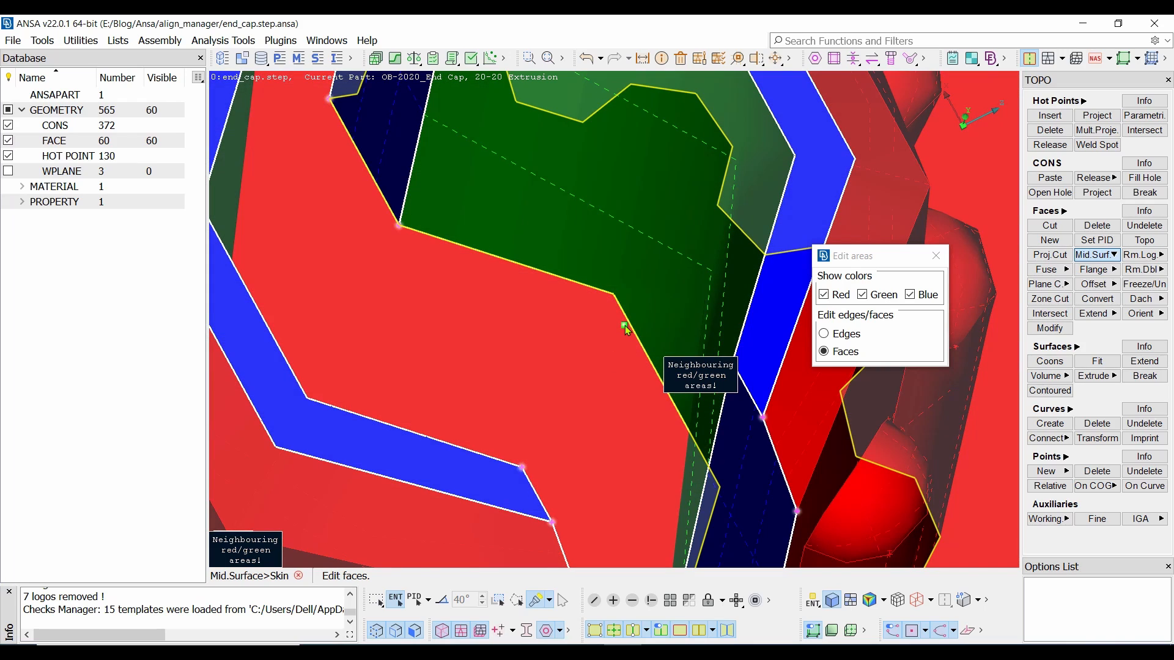
click(661, 329)
scroll(657, 325, down, 5)
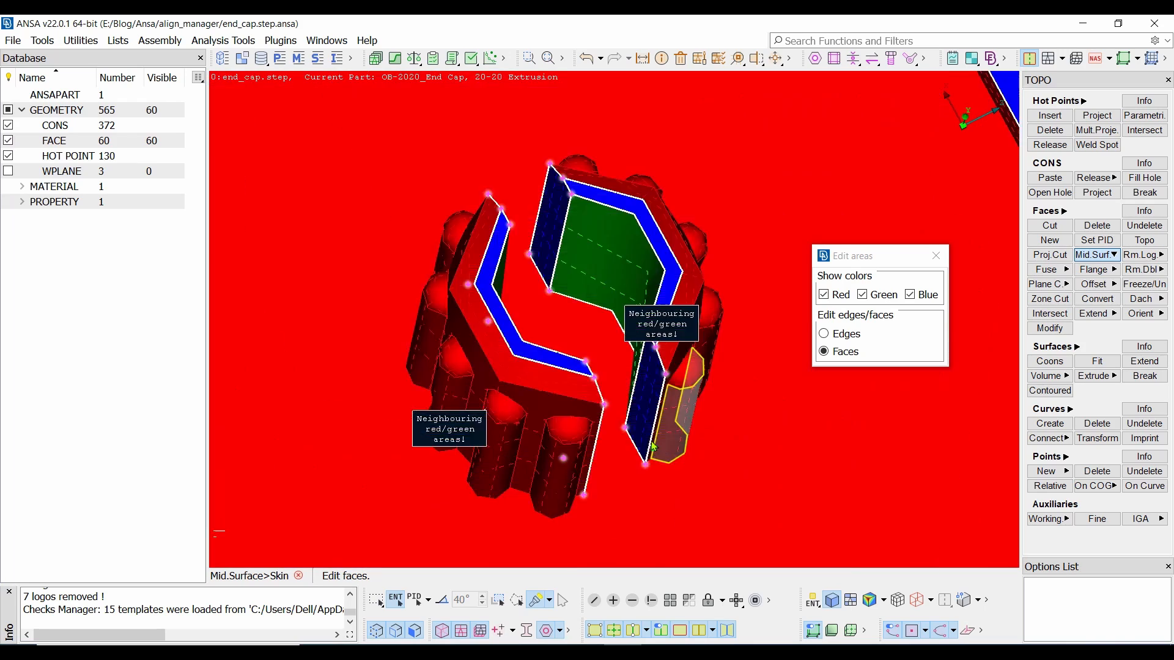
ctrl+drag(657, 326, 637, 451)
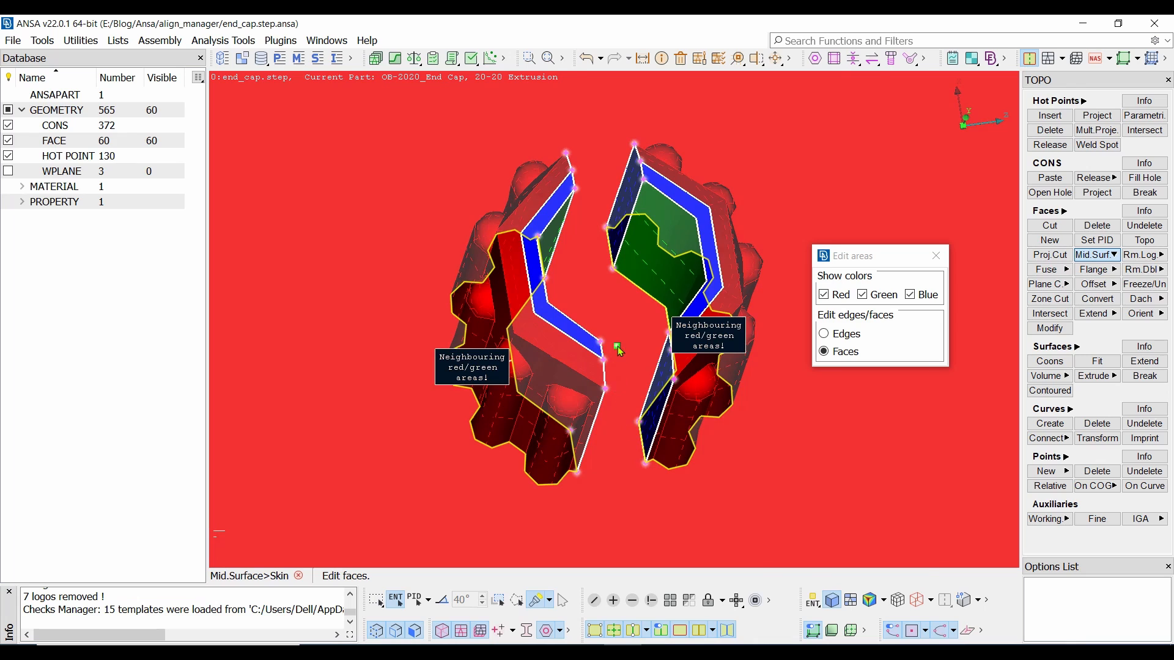
scroll(617, 349, down, 3)
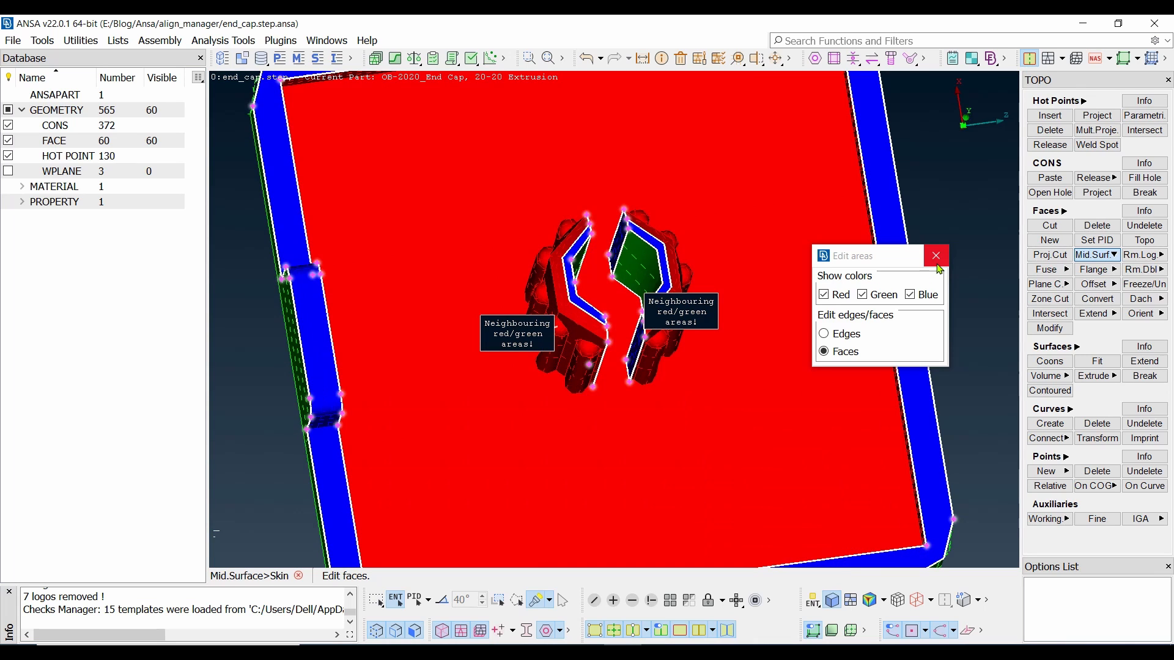
click(937, 257)
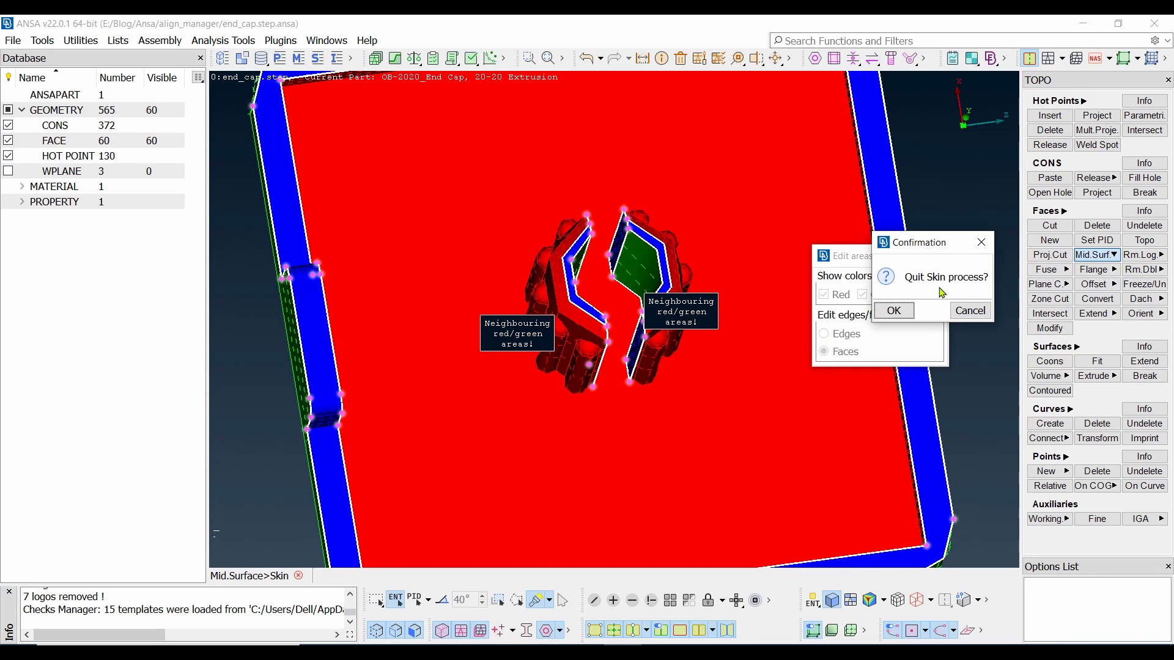
click(893, 311)
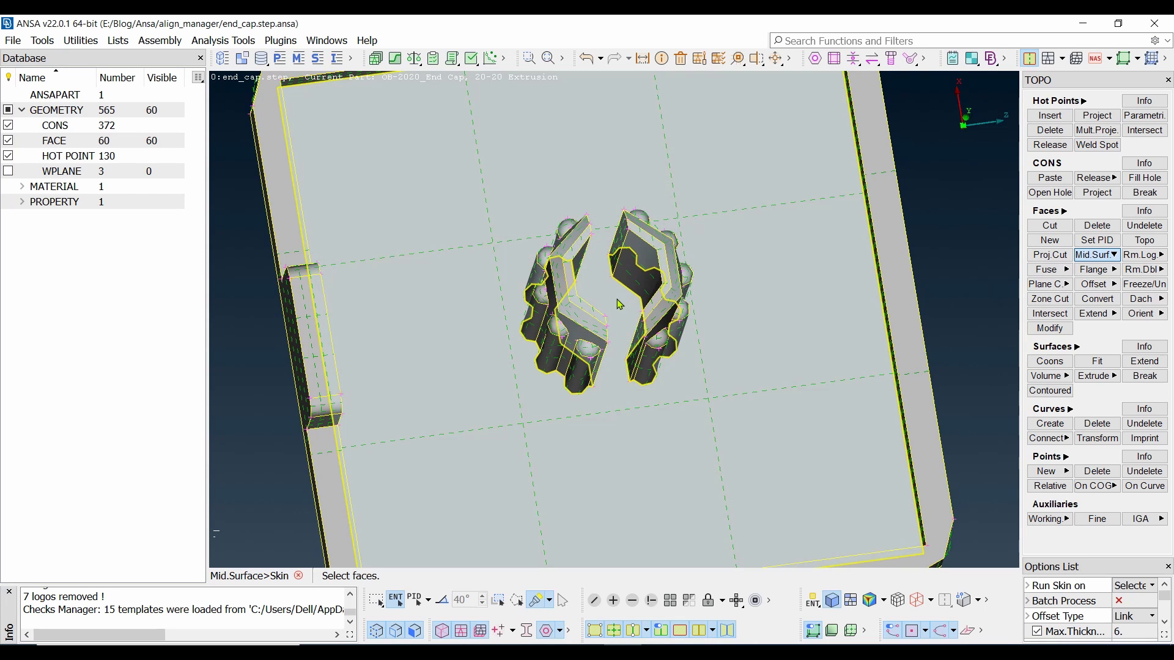
Step: Examine where the two ribbed boss halves meet the end cap's floor
scroll(619, 304, up, 3)
ctrl+drag(633, 385, 603, 312)
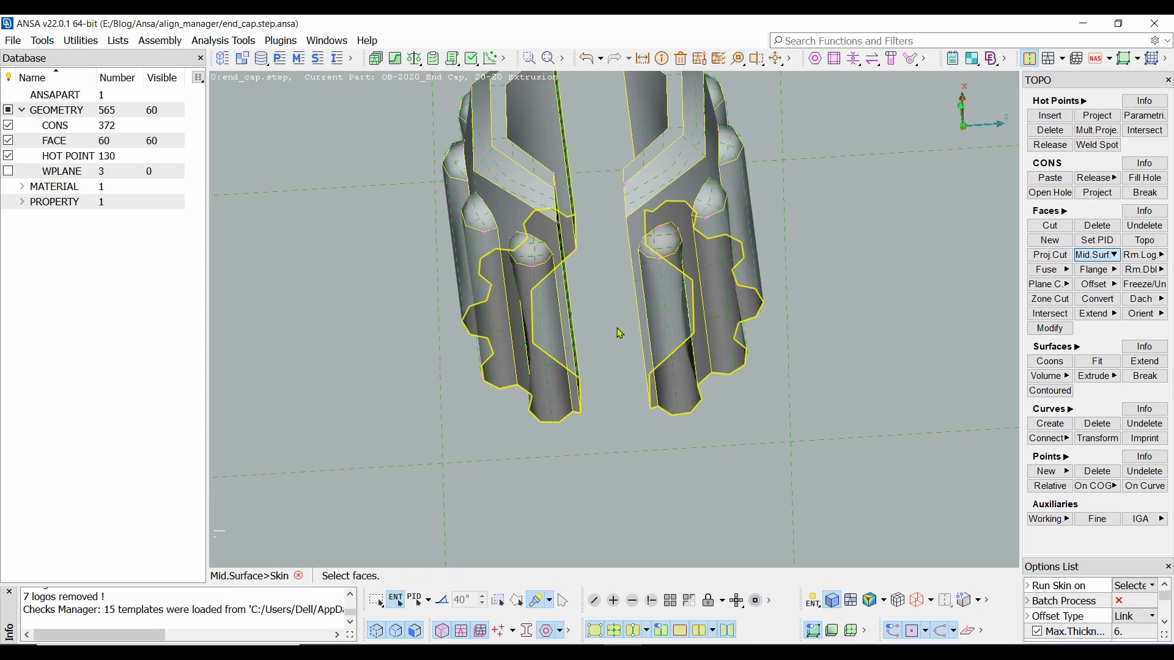
scroll(619, 333, down, 3)
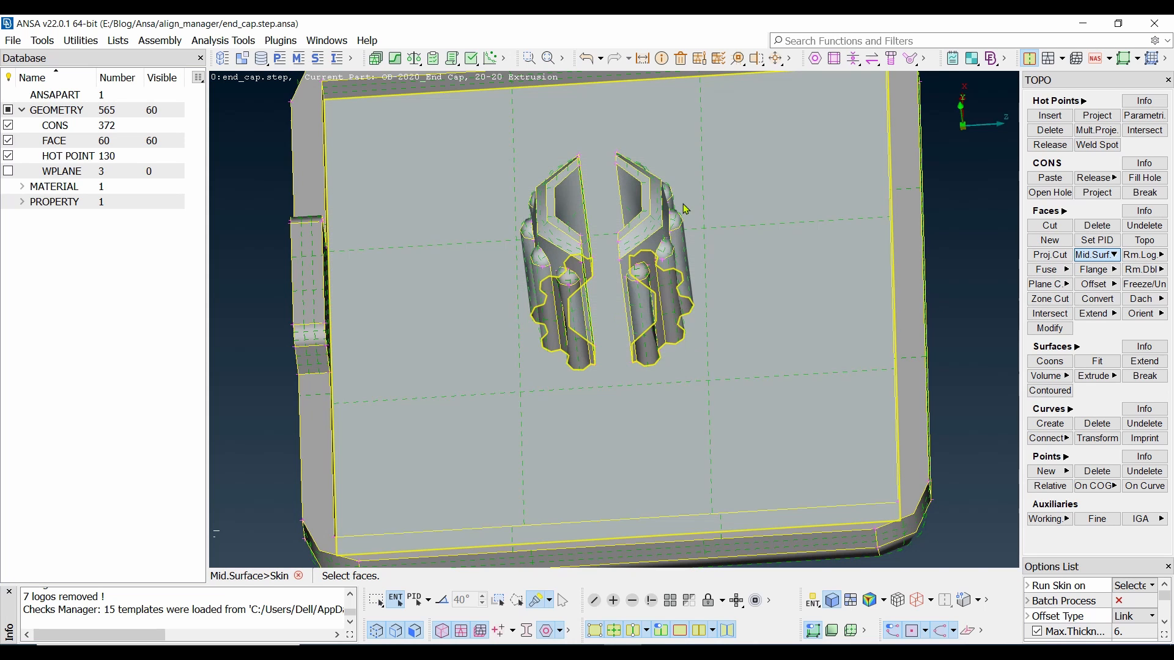